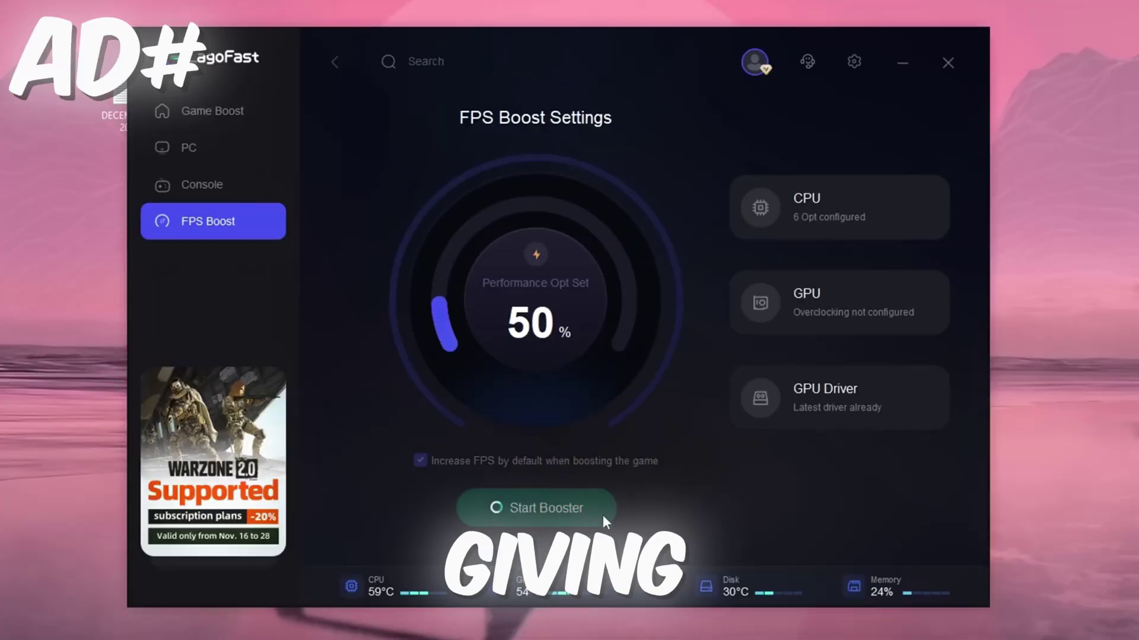
Turn on FPS boost and open the default graphics settings page, confirming GPU scheduling is on.
click(603, 511)
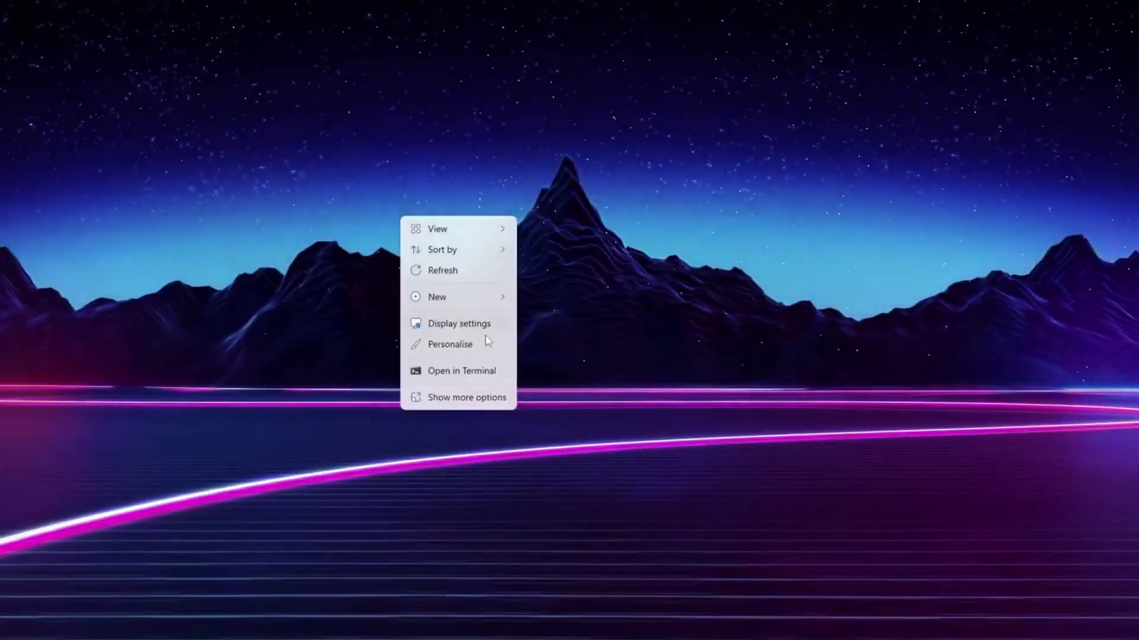
click(449, 325)
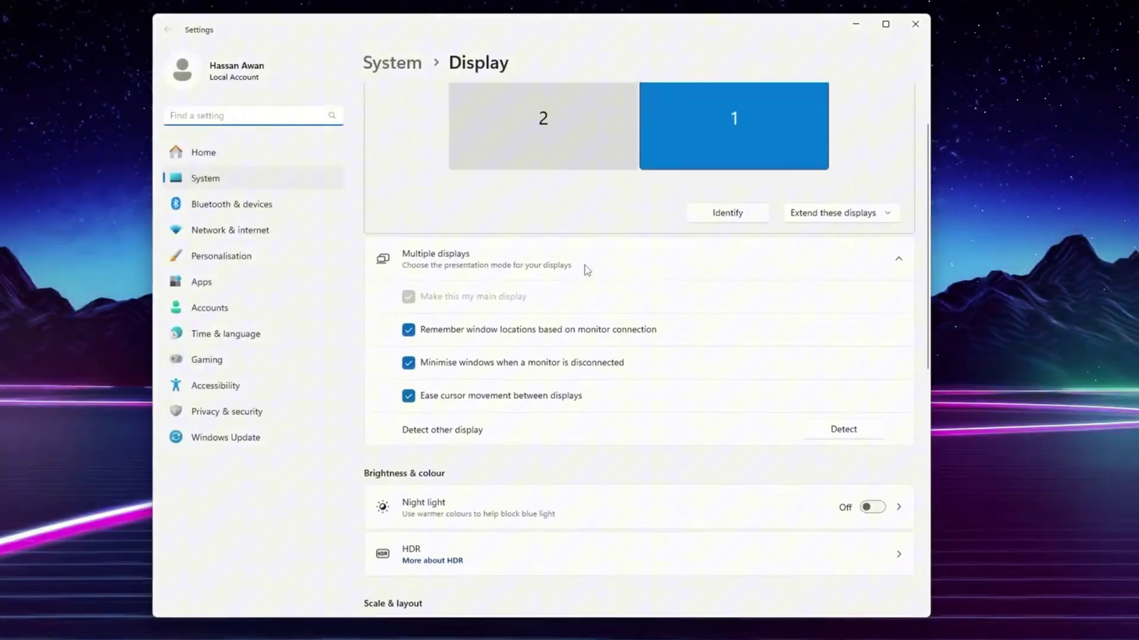
scroll(586, 269, down, 3)
scroll(585, 271, down, 2)
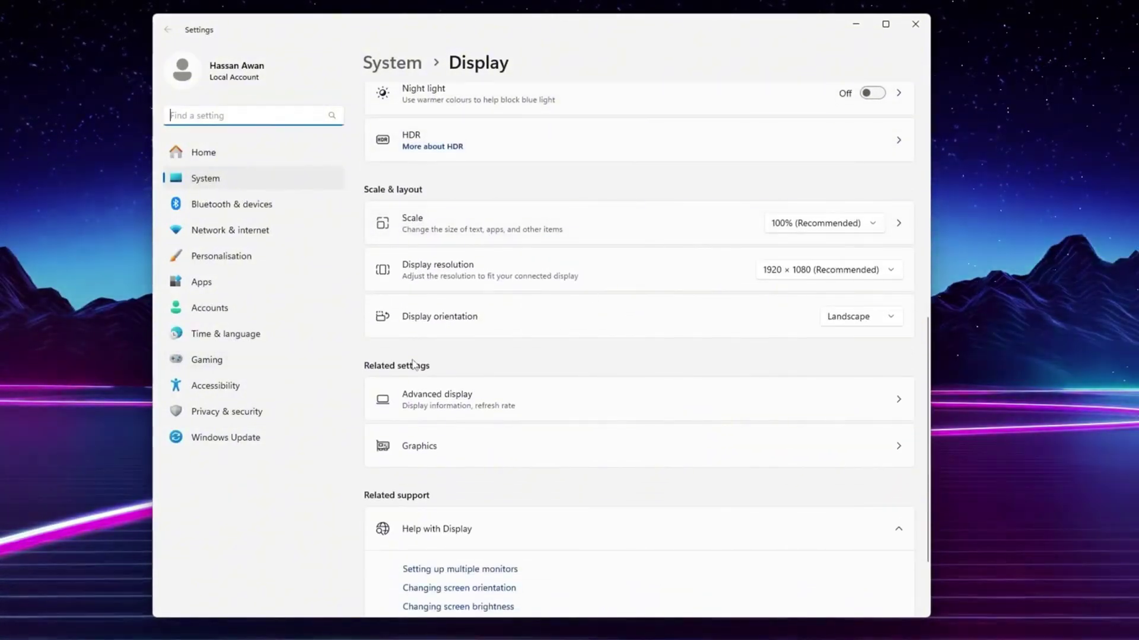
click(405, 447)
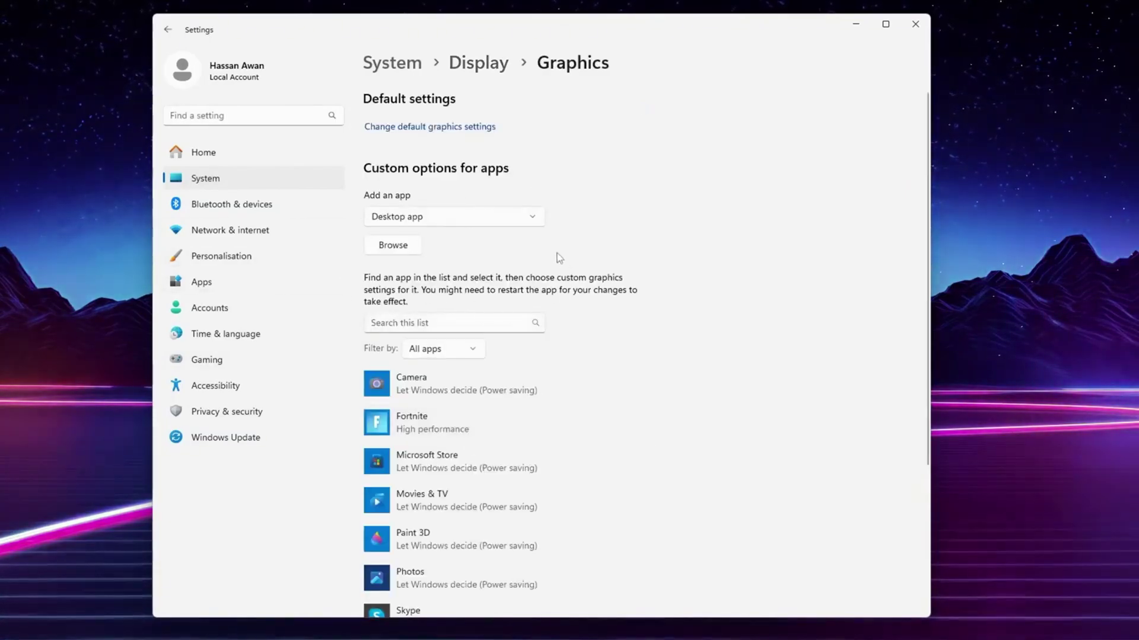
click(448, 128)
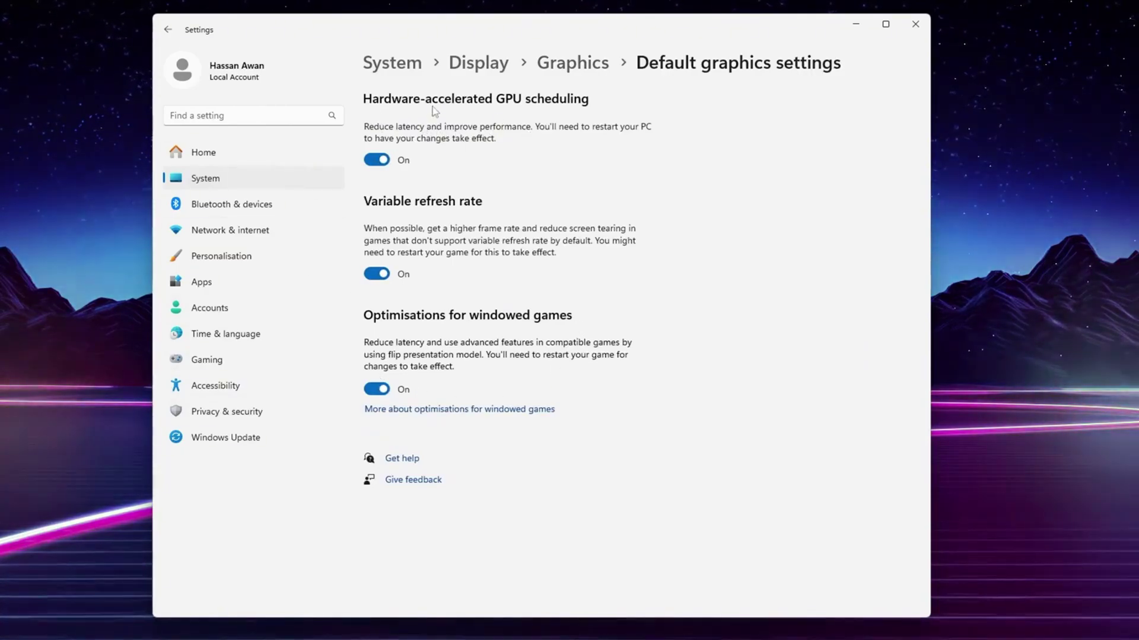
Save a High performance graphics preference for Fortnite on the NVIDIA GeForce RTX 3070.
key(alt+Left)
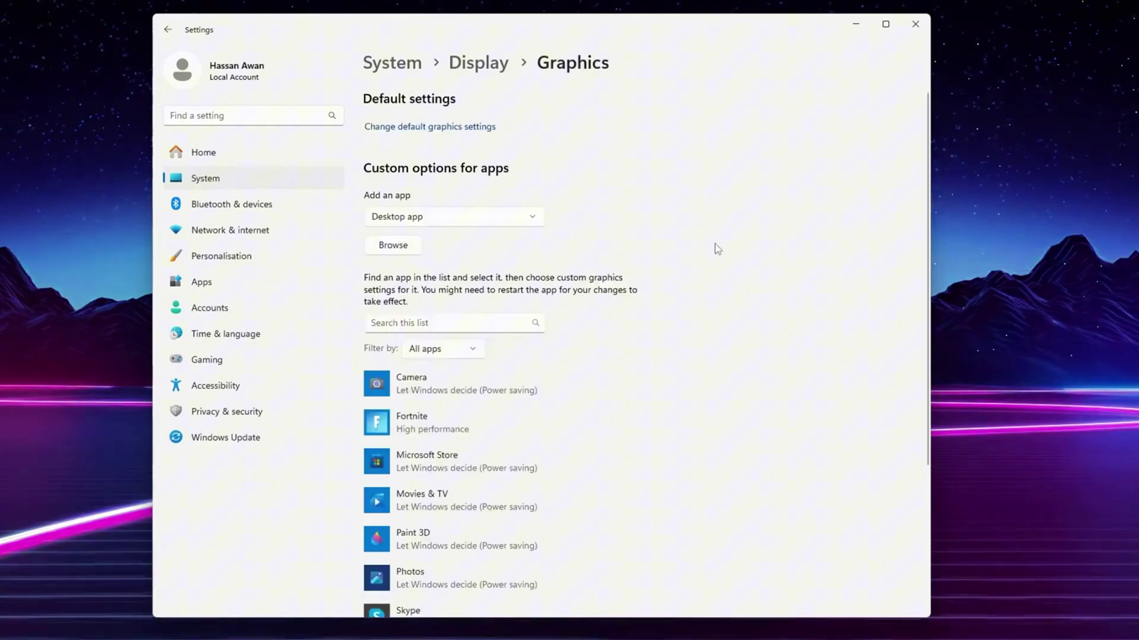
scroll(714, 247, down, 5)
scroll(680, 242, up, 1)
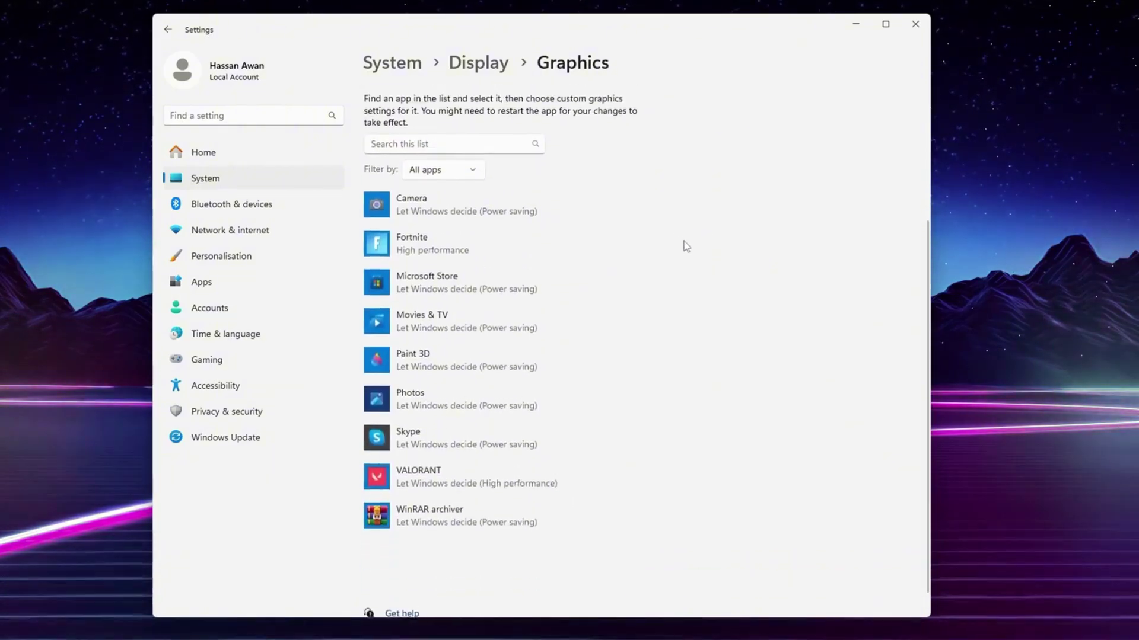
scroll(680, 243, up, 2)
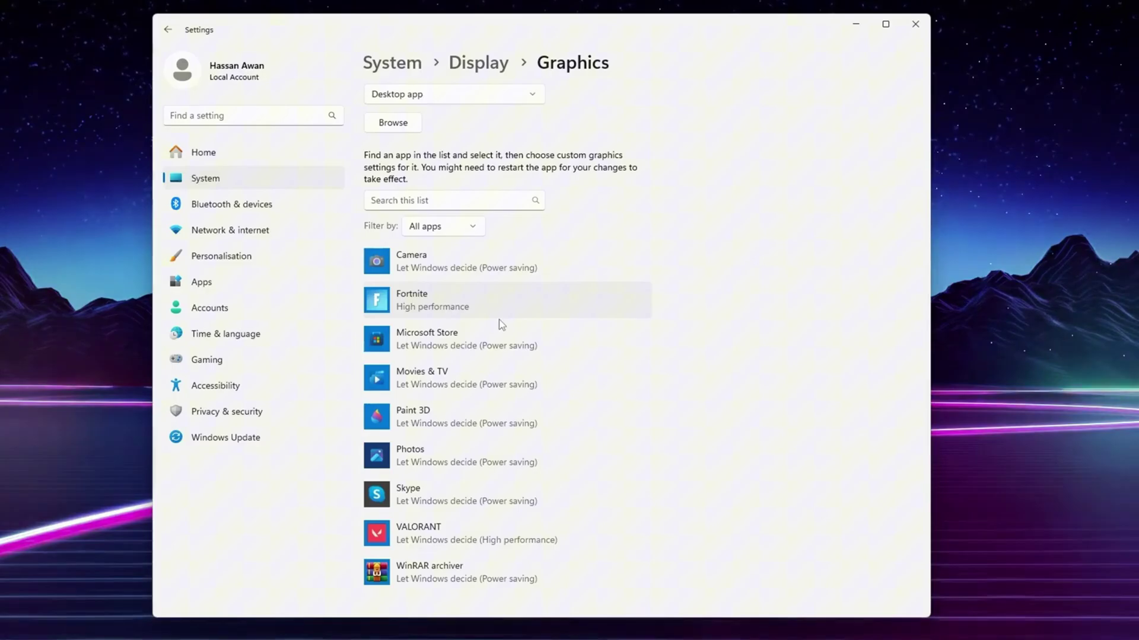
click(405, 131)
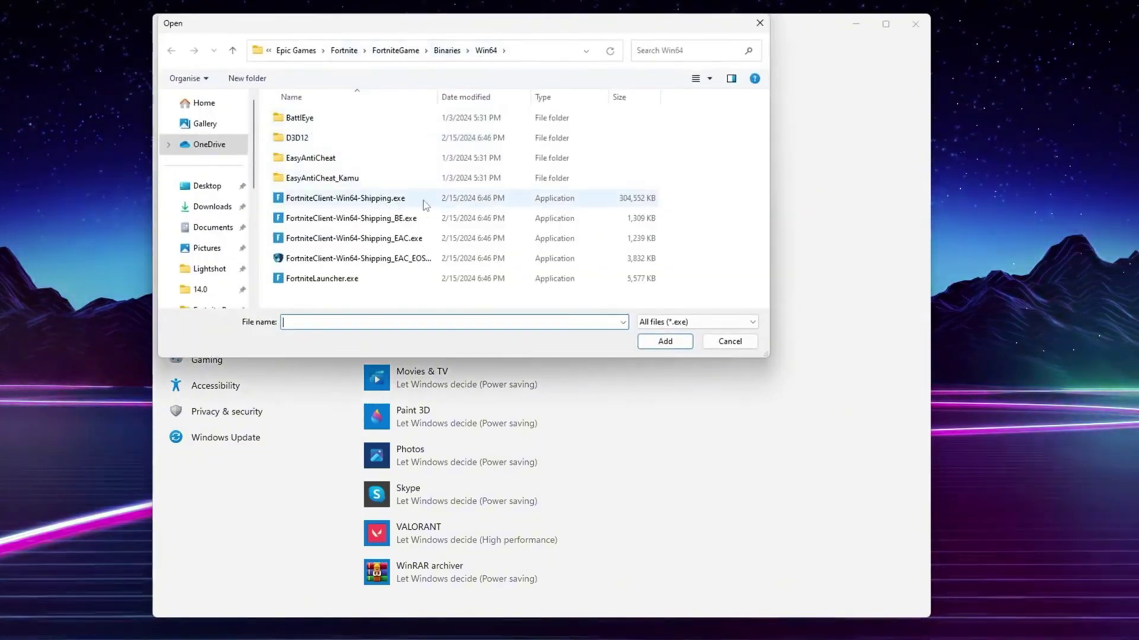
click(730, 342)
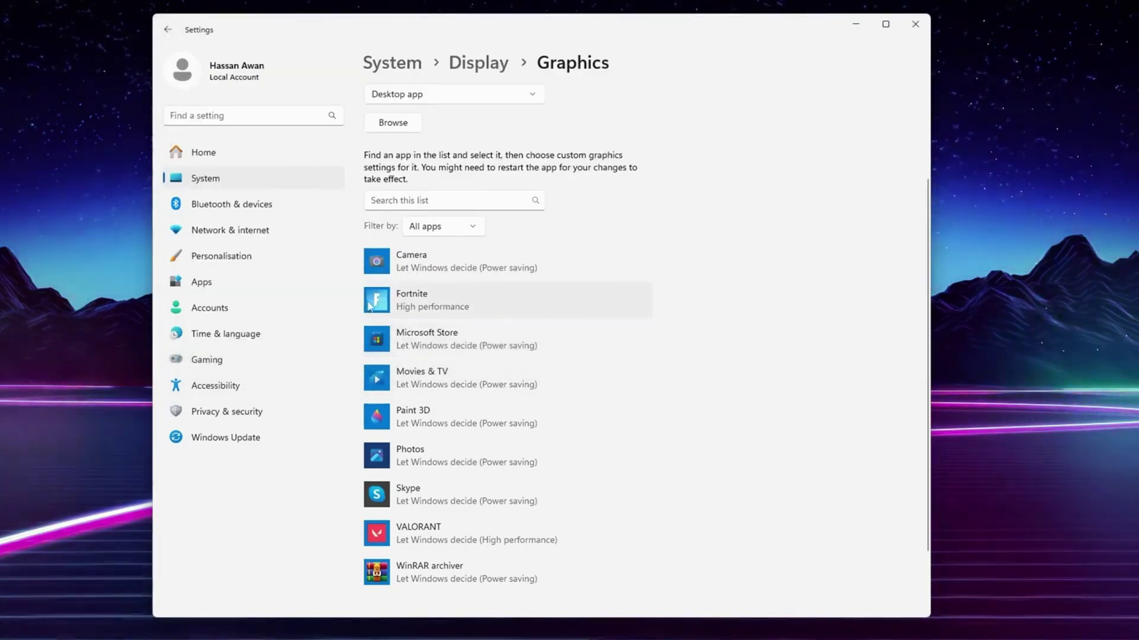
click(463, 305)
click(555, 366)
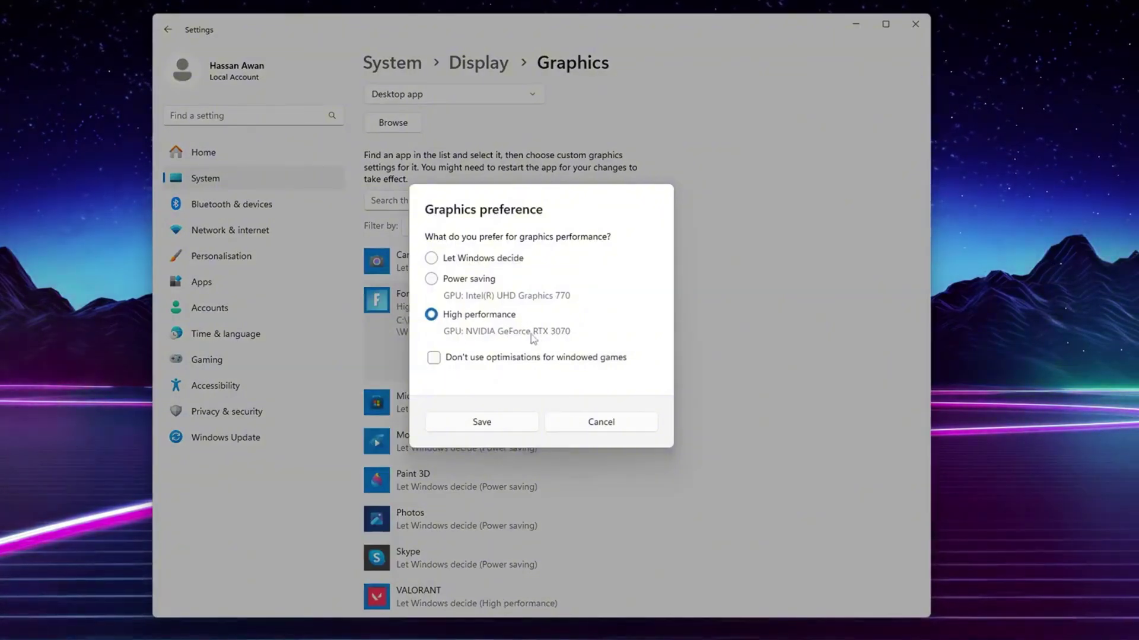
click(481, 423)
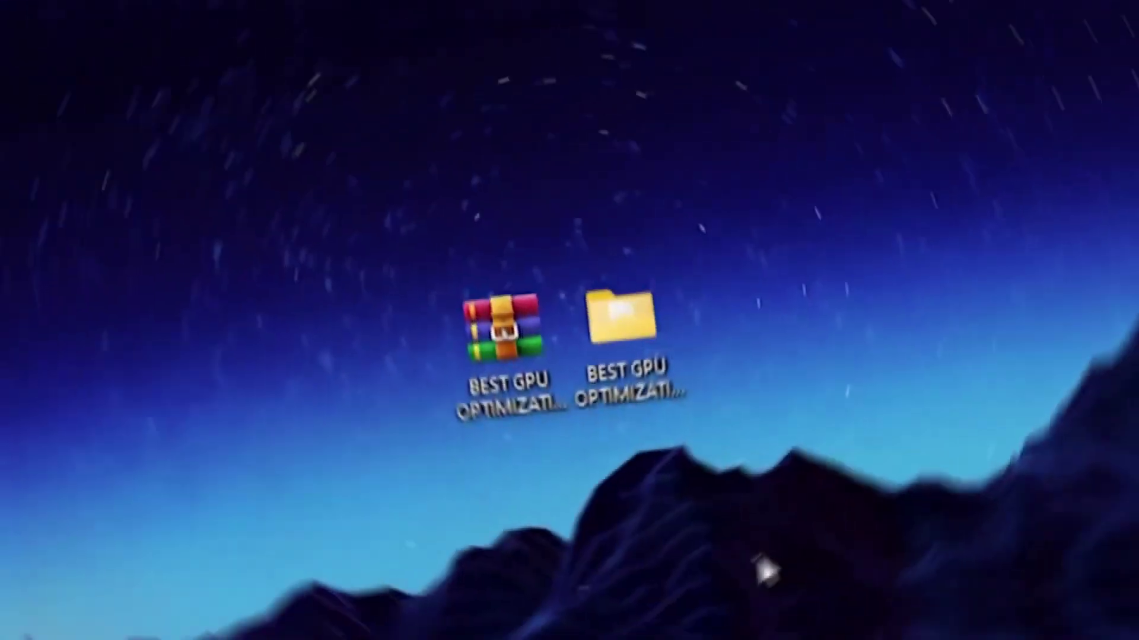
Select the BEST GPU OPTIMIZATION PACK archive to reach its extracted folder.
click(491, 337)
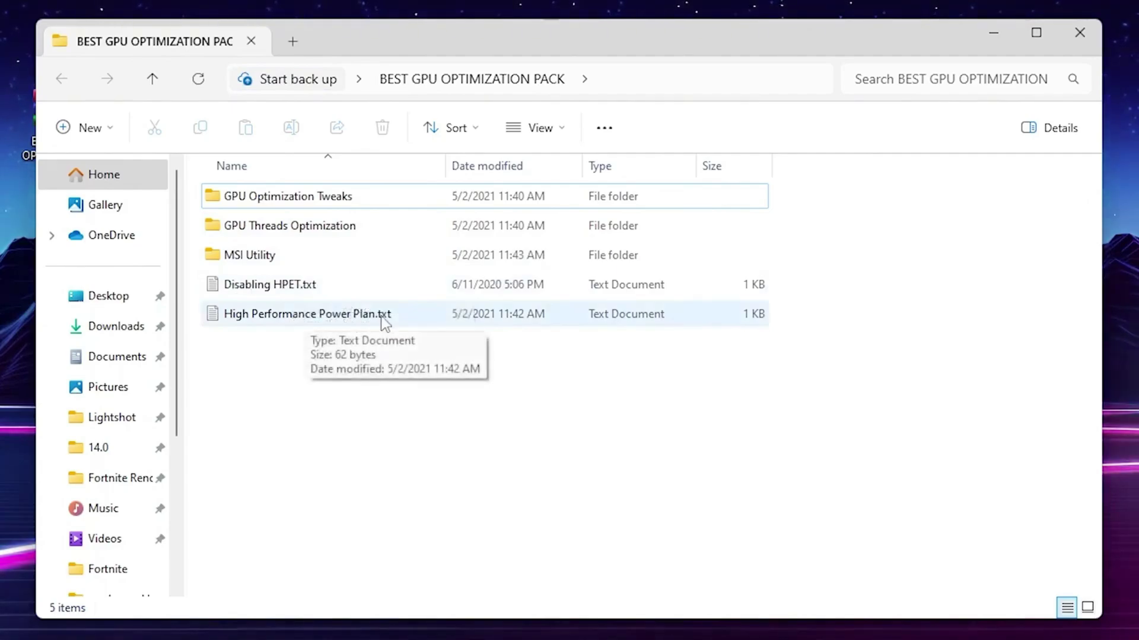
Inspect Clear.bat from the GPU Optimization Tweaks folder in Notepad, then close it.
double_click(242, 203)
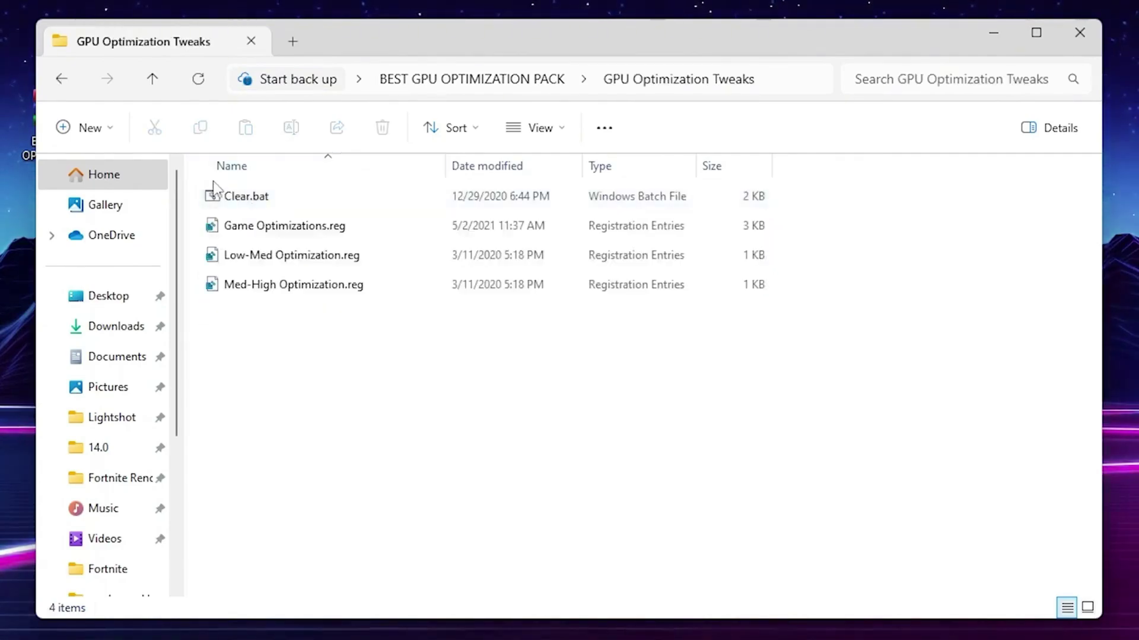
mouse_move(246, 196)
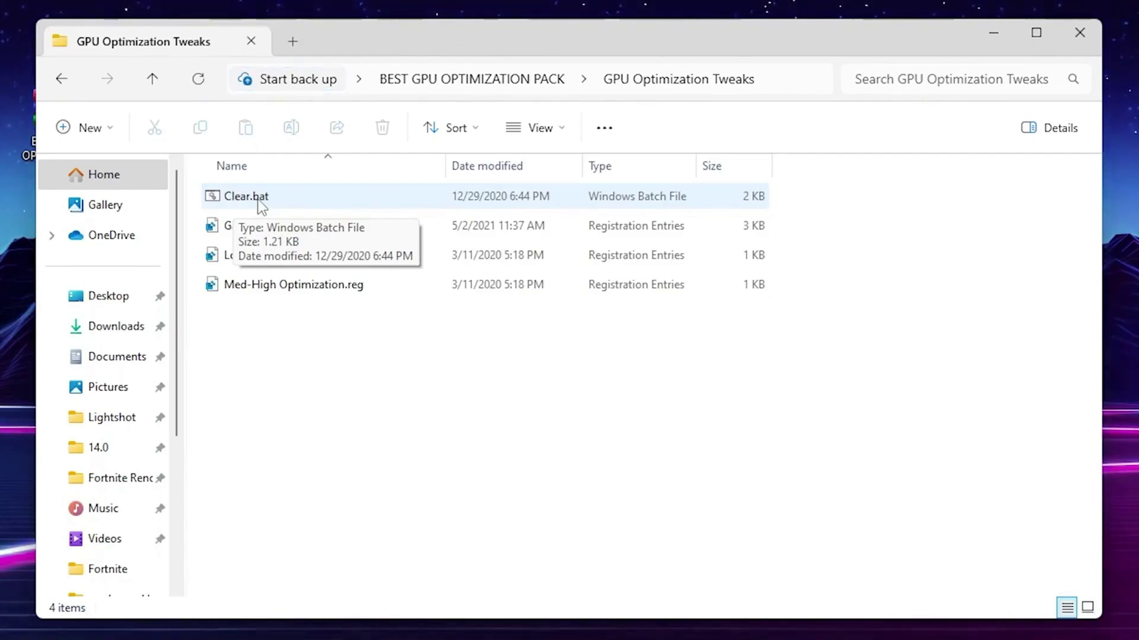
right_click(256, 205)
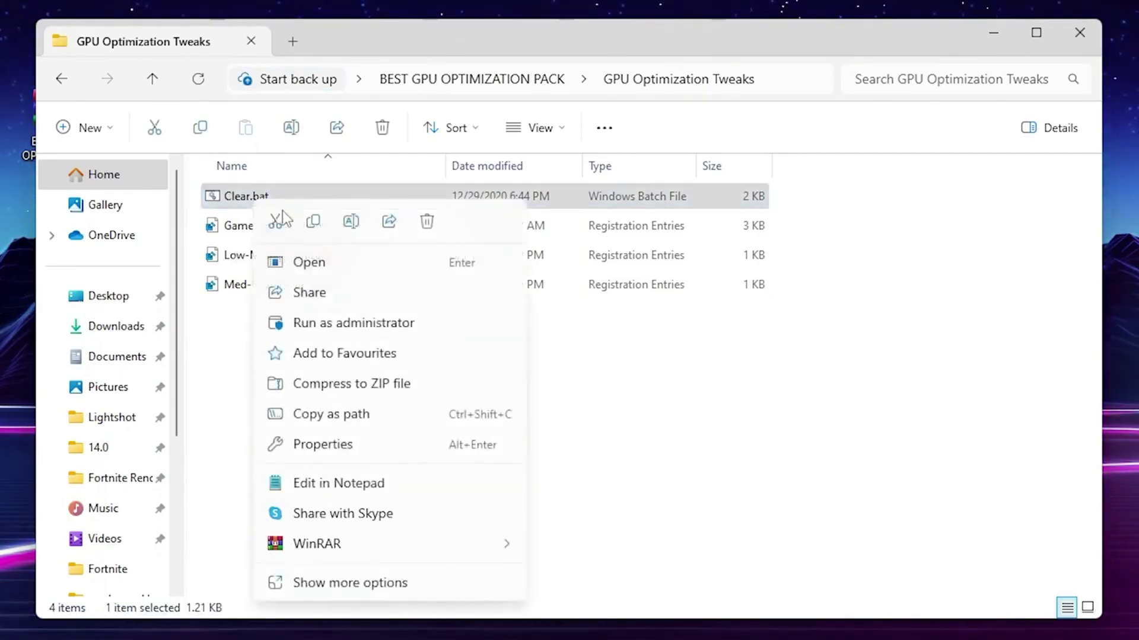
click(327, 584)
click(294, 234)
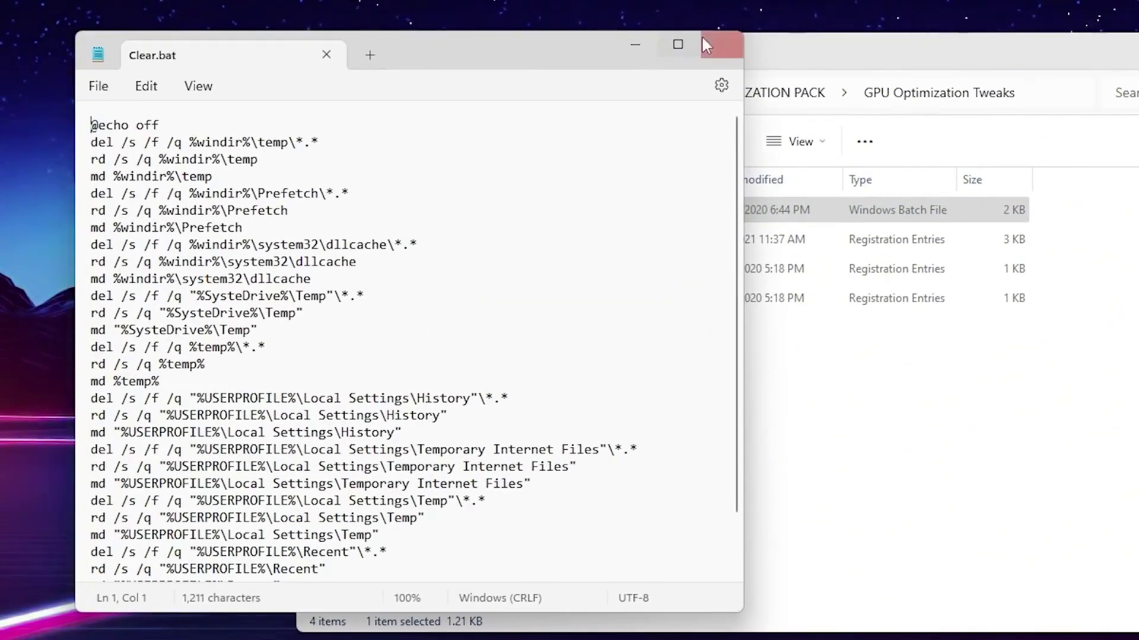
click(721, 46)
Run Clear.bat as administrator, approving the permission prompt.
right_click(236, 198)
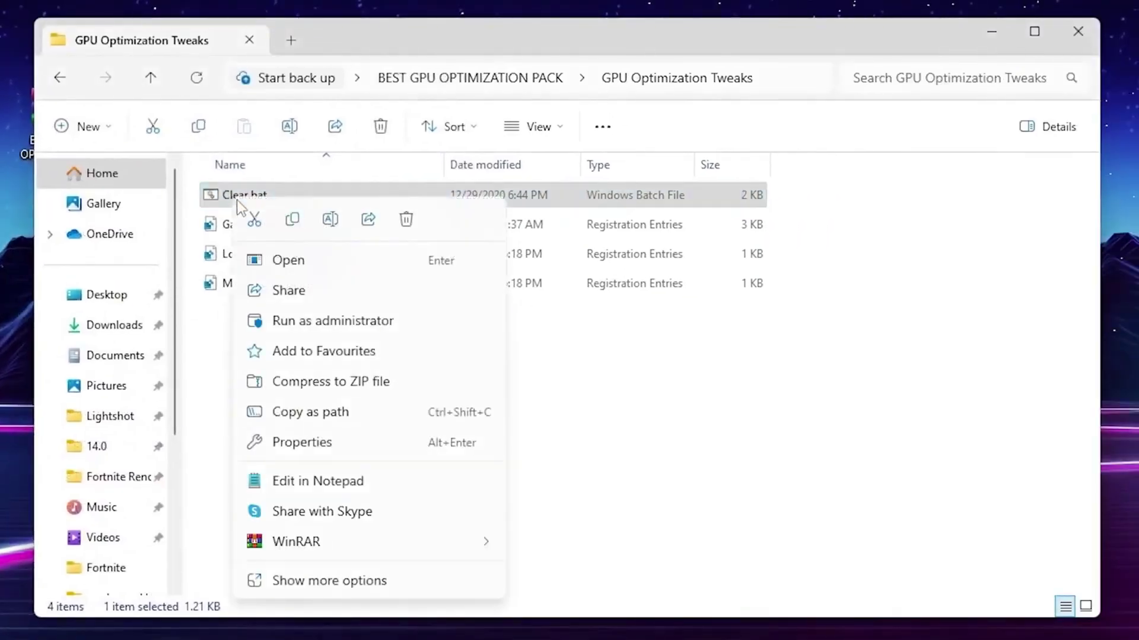
click(294, 324)
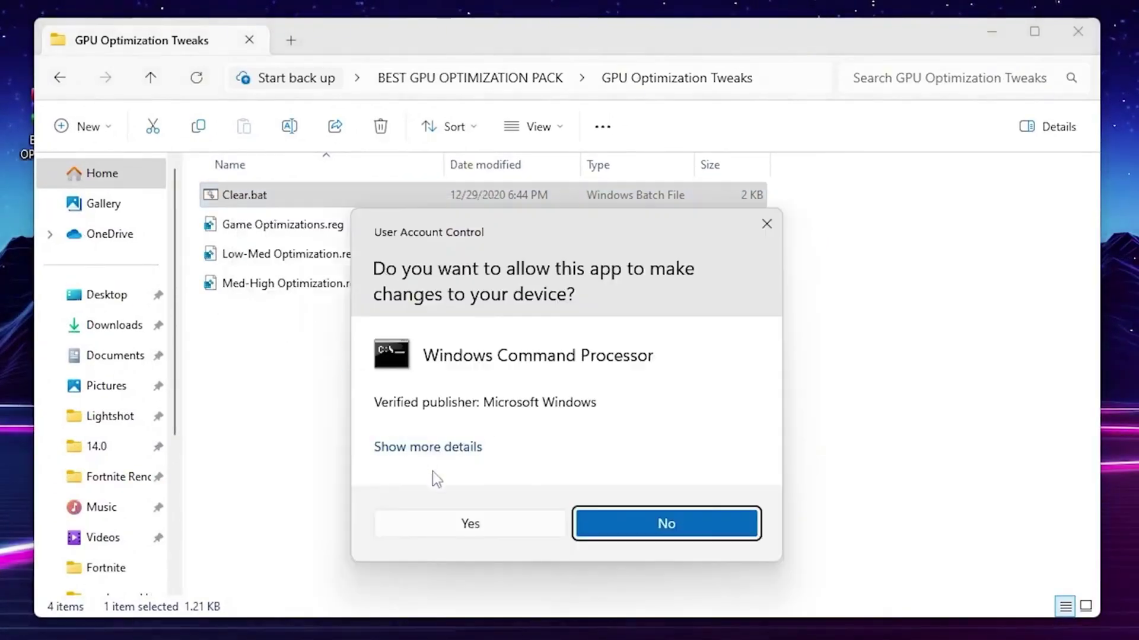
click(473, 525)
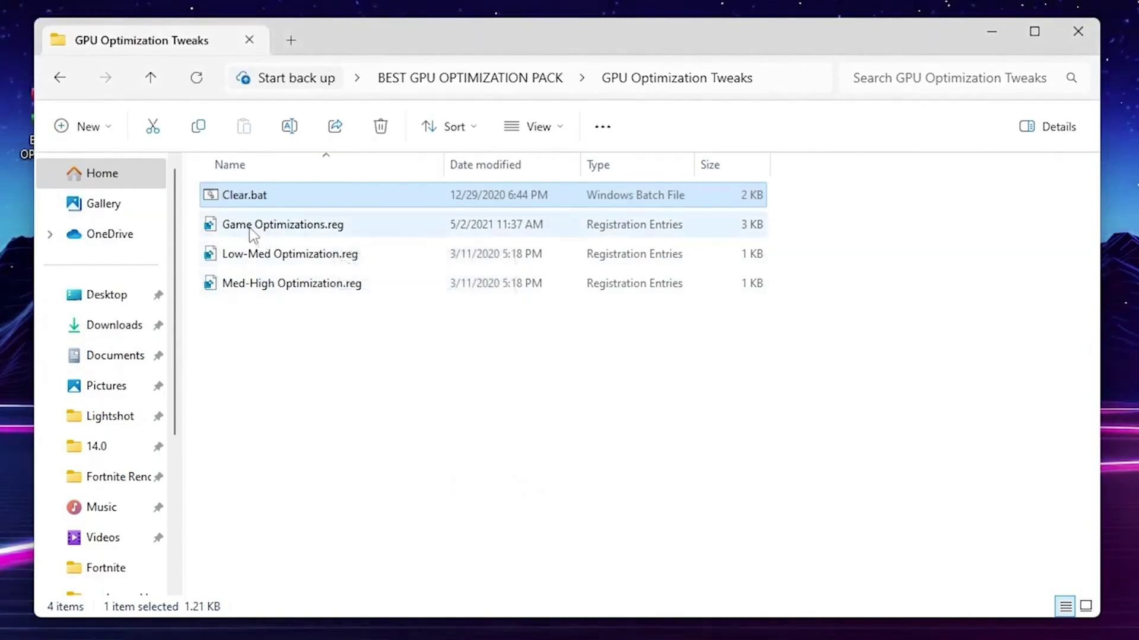
Merge Game Optimizations.reg into the registry.
double_click(298, 229)
click(473, 526)
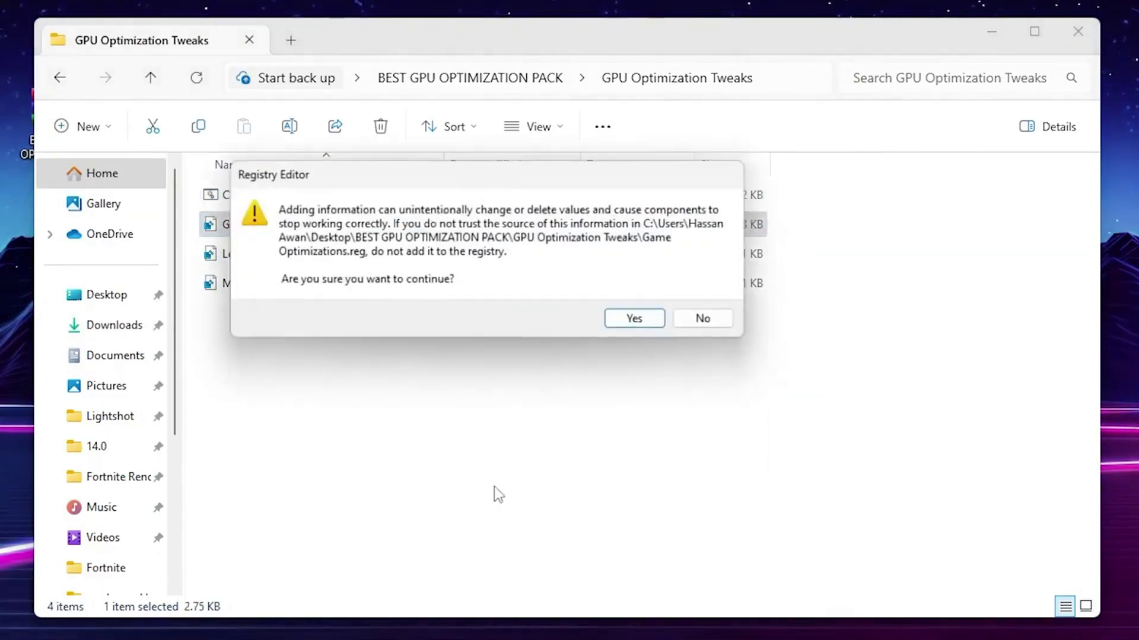
click(646, 322)
click(718, 302)
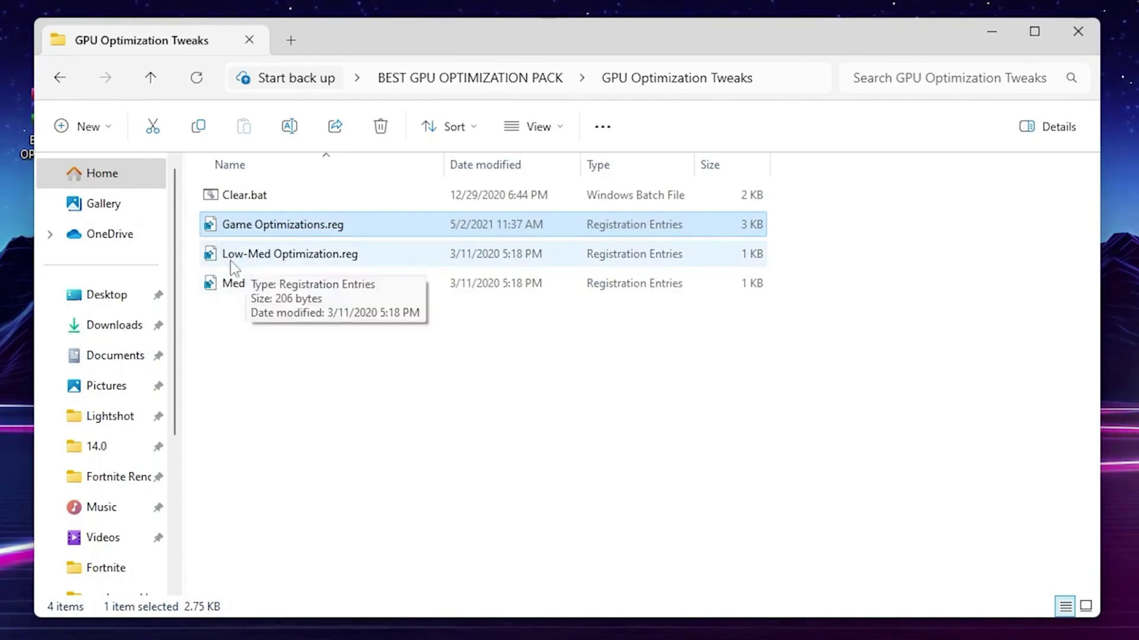
Merge Low-Med Optimization.reg into the registry and return to the pack folder.
double_click(272, 258)
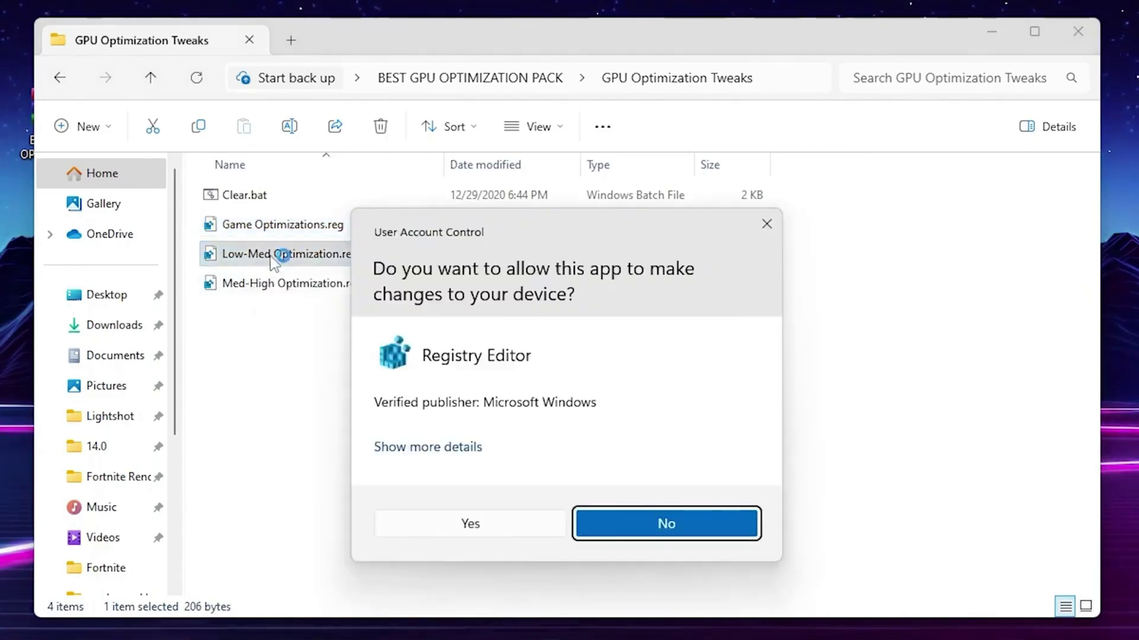
click(469, 525)
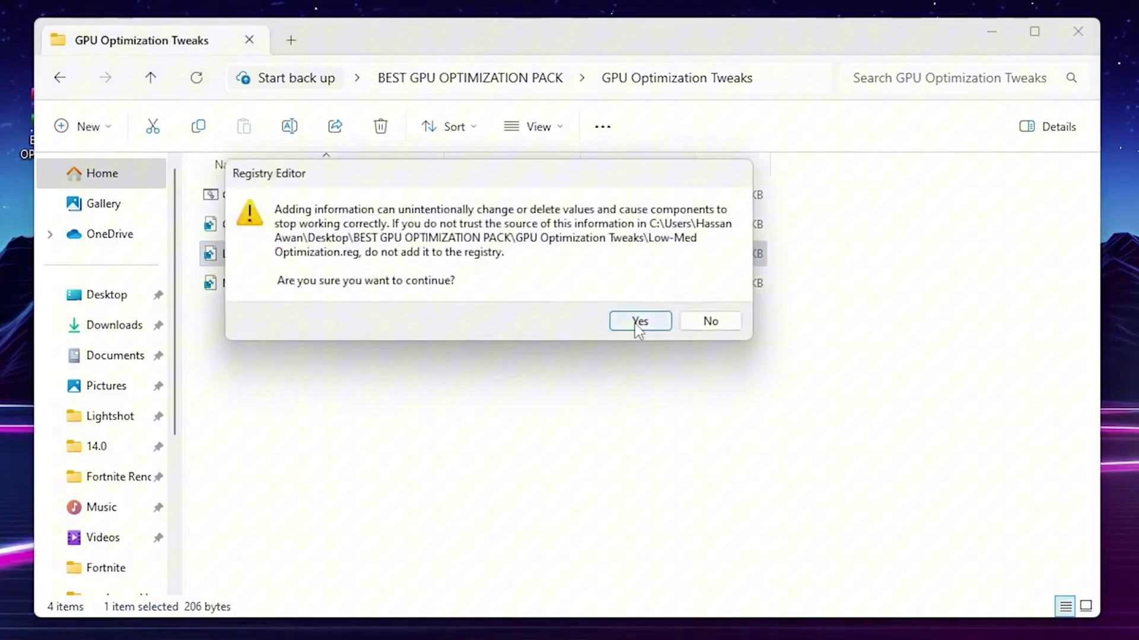
click(638, 325)
click(716, 305)
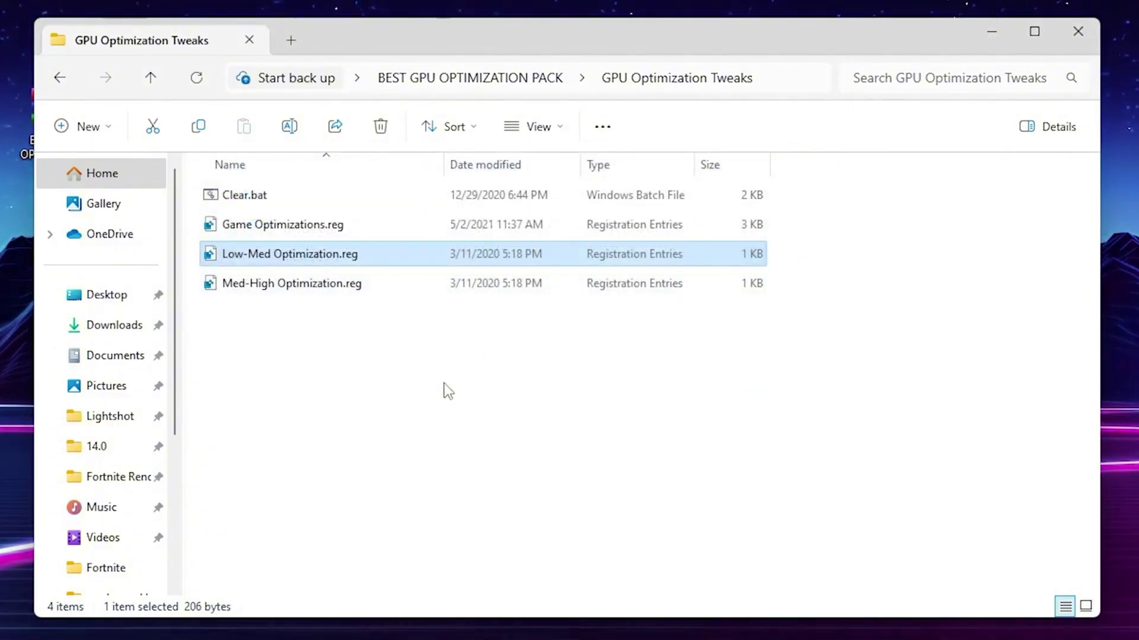
key(BackSpace)
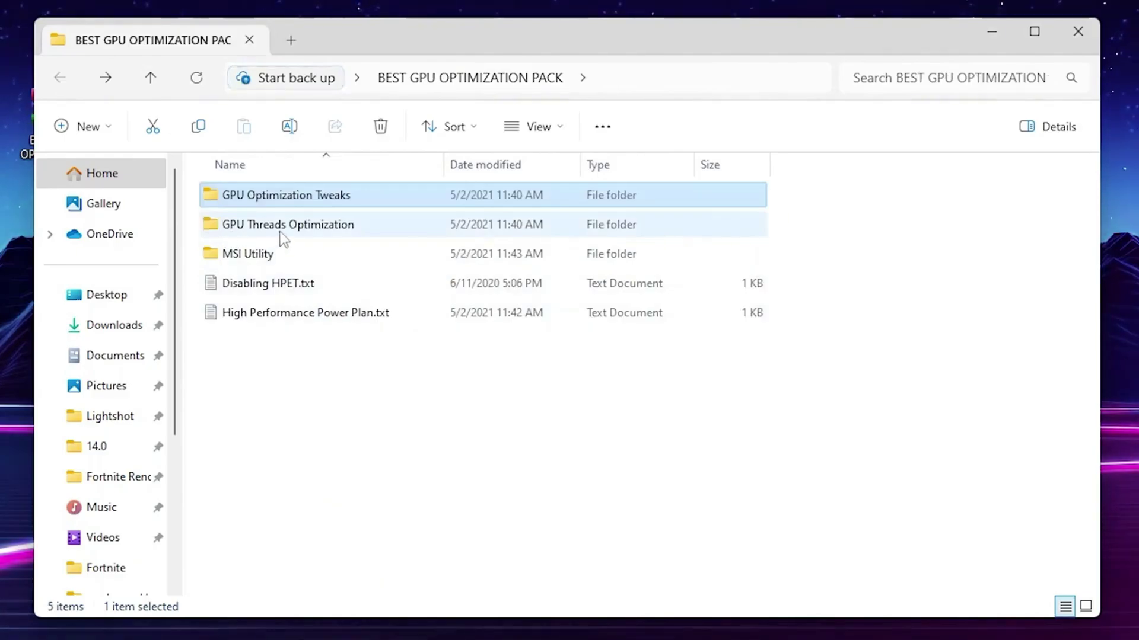
Merge NVIDIA Thread Priority.reg from GPU Threads Optimization, then return to the pack folder.
double_click(341, 237)
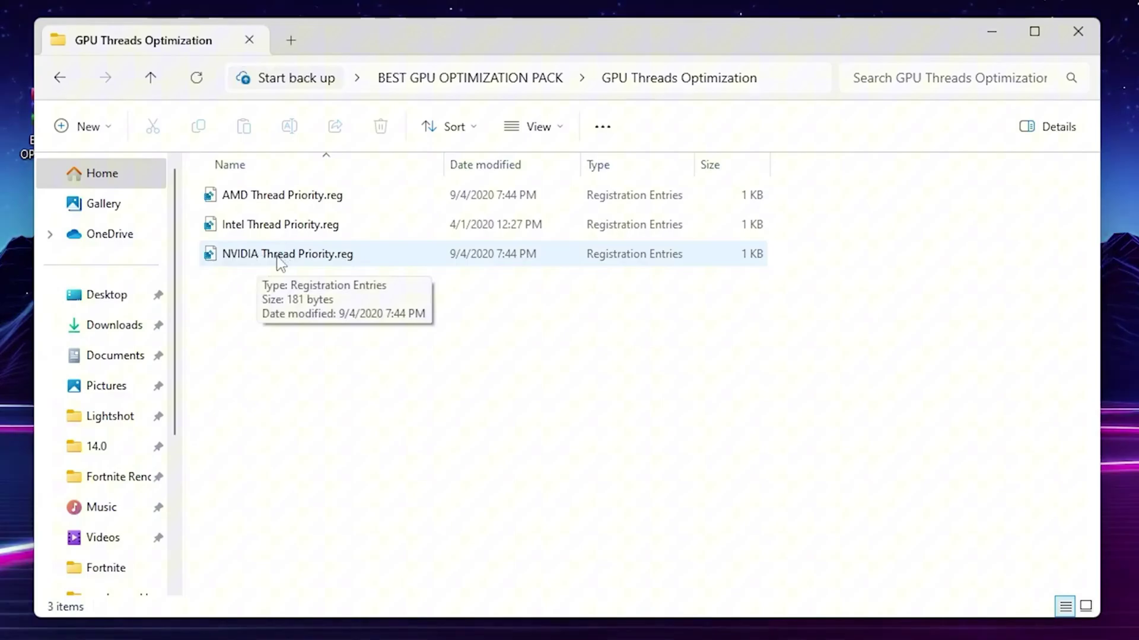
double_click(279, 263)
click(483, 518)
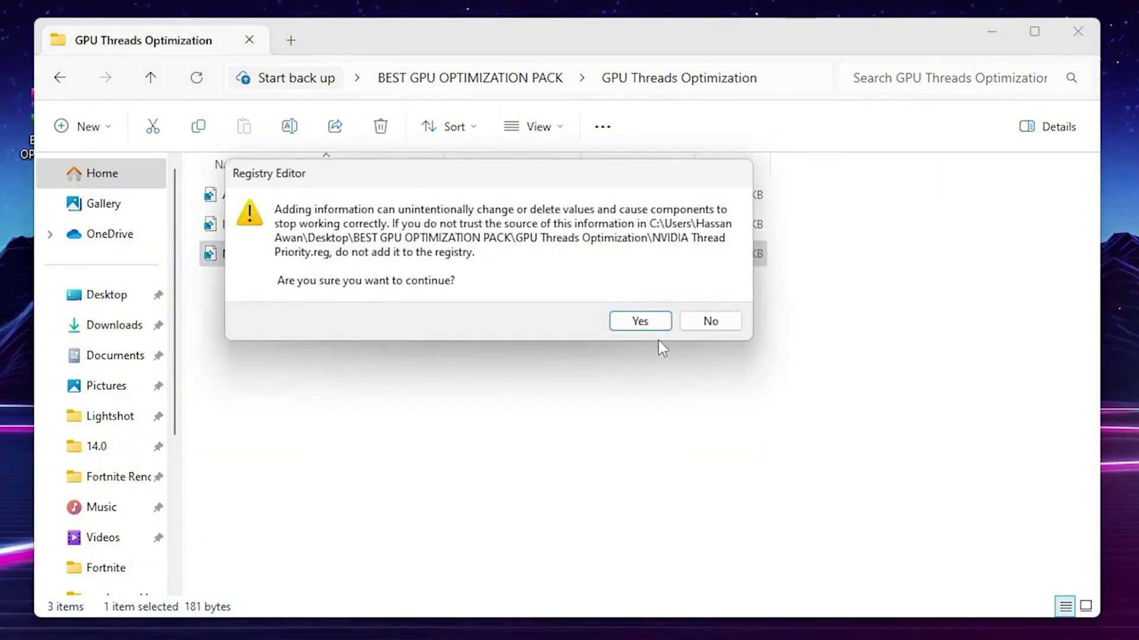
click(643, 322)
click(708, 303)
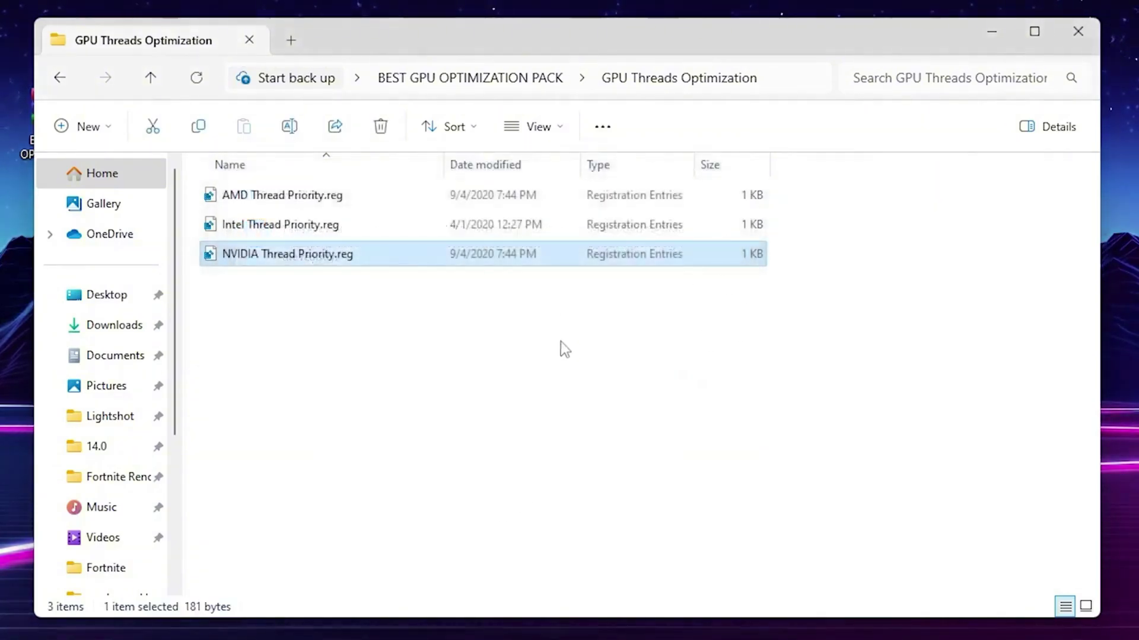
key(alt+Left)
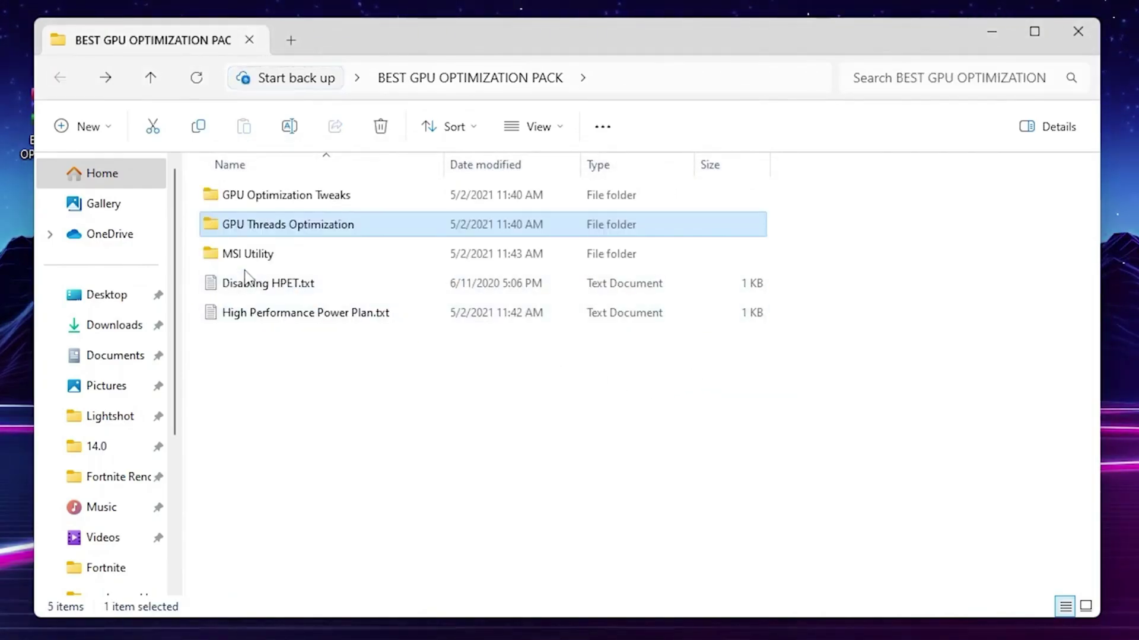
Launch MSI_util_v3 and set the NVIDIA GeForce RTX 3070 interrupt priority to High.
double_click(284, 257)
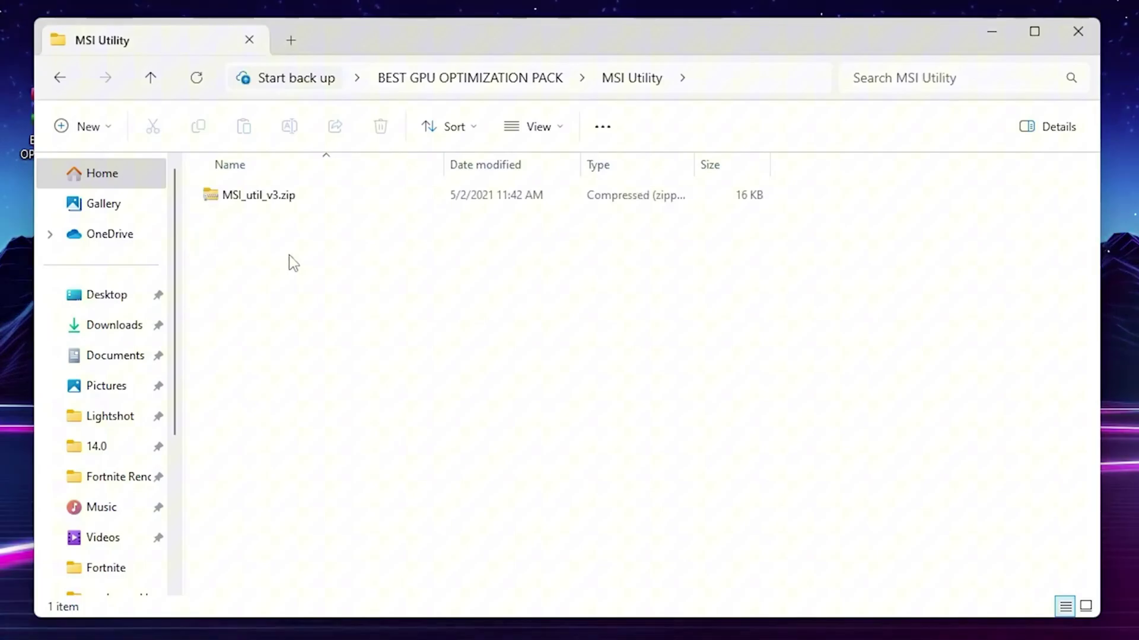
click(270, 202)
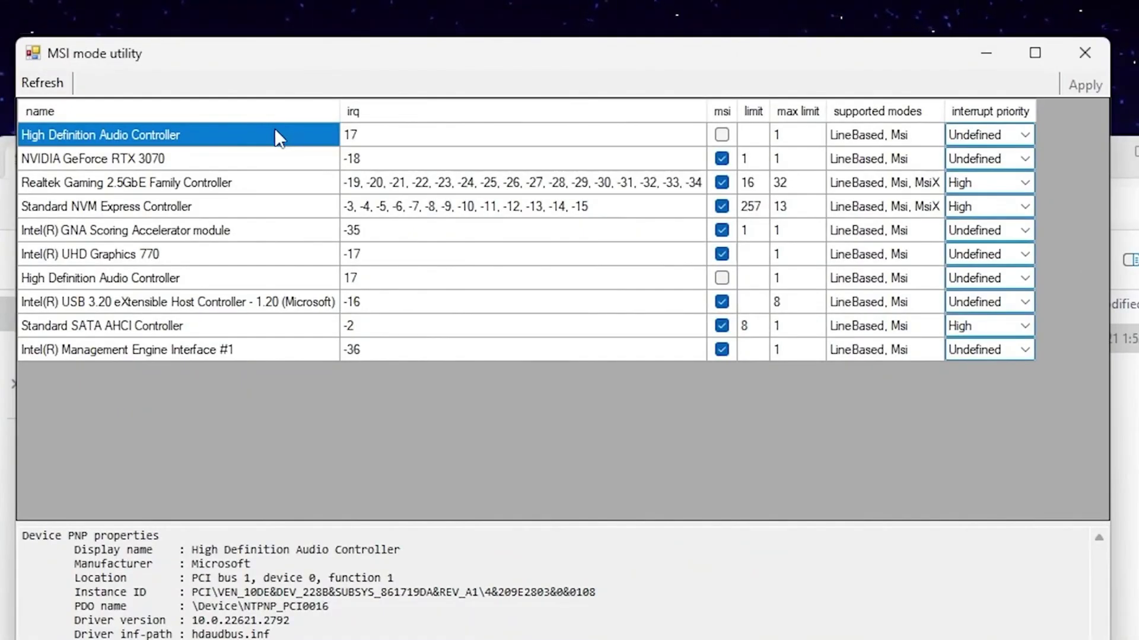
click(42, 161)
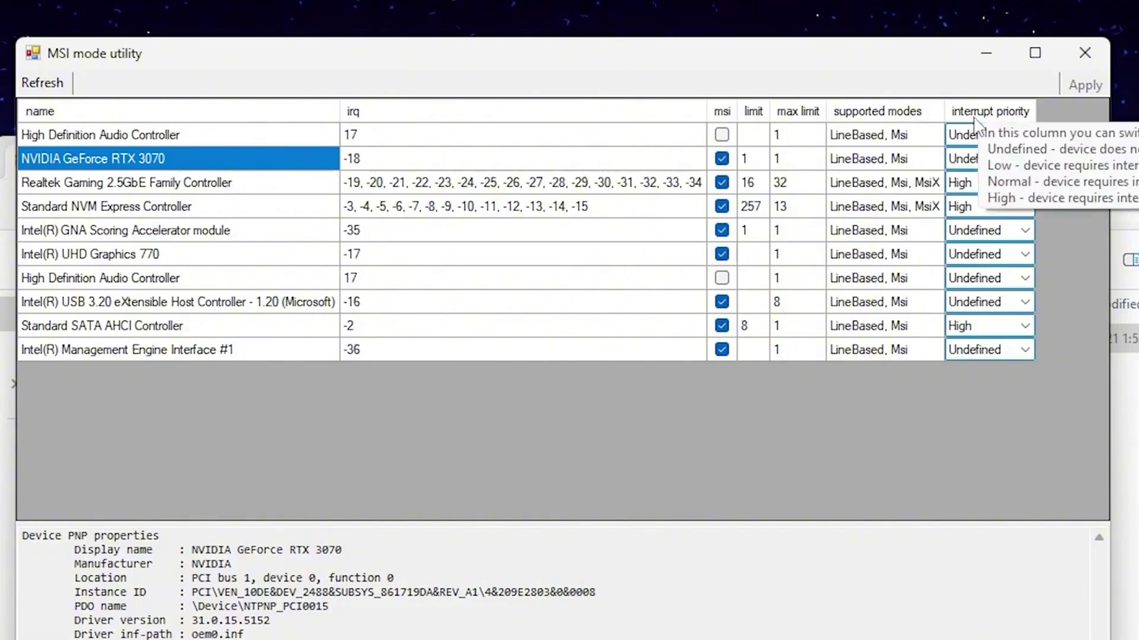
click(1023, 158)
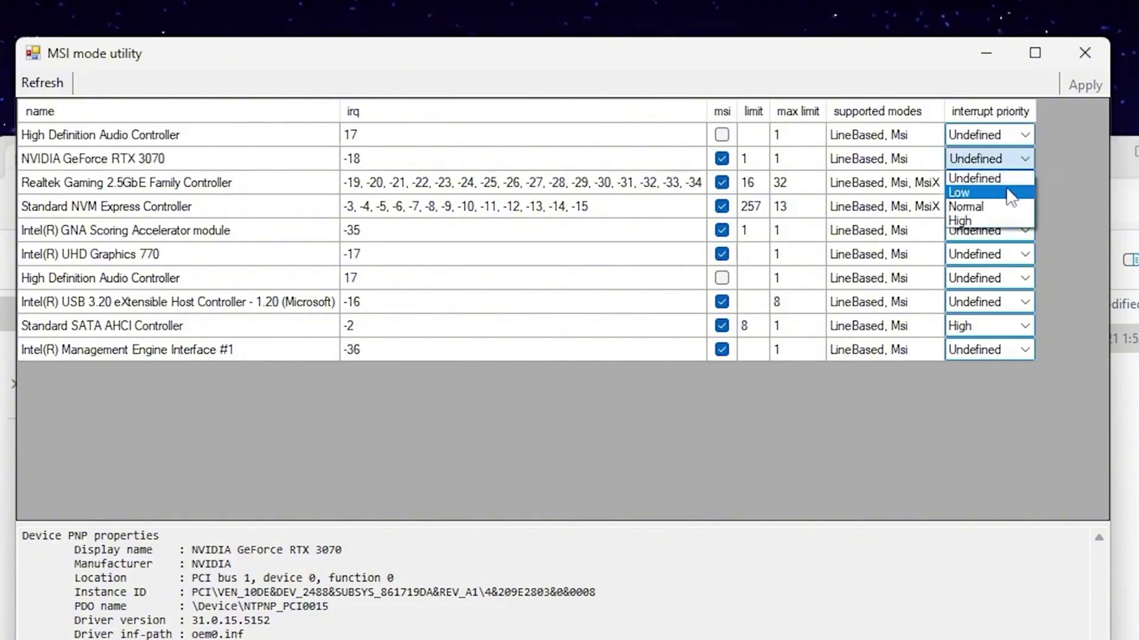
click(964, 214)
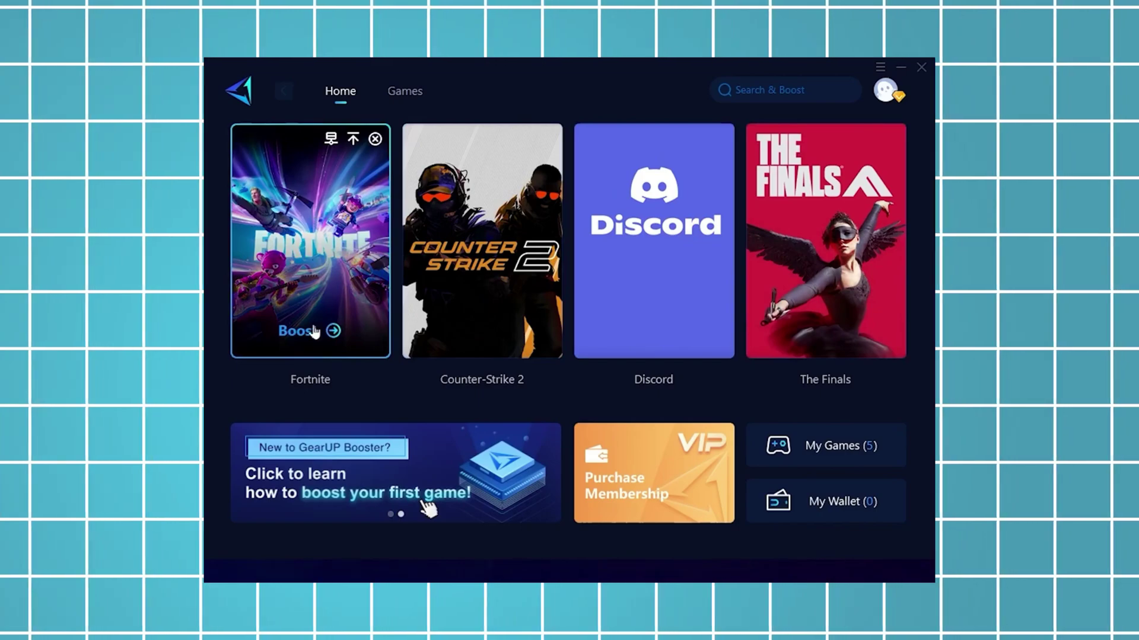
click(300, 337)
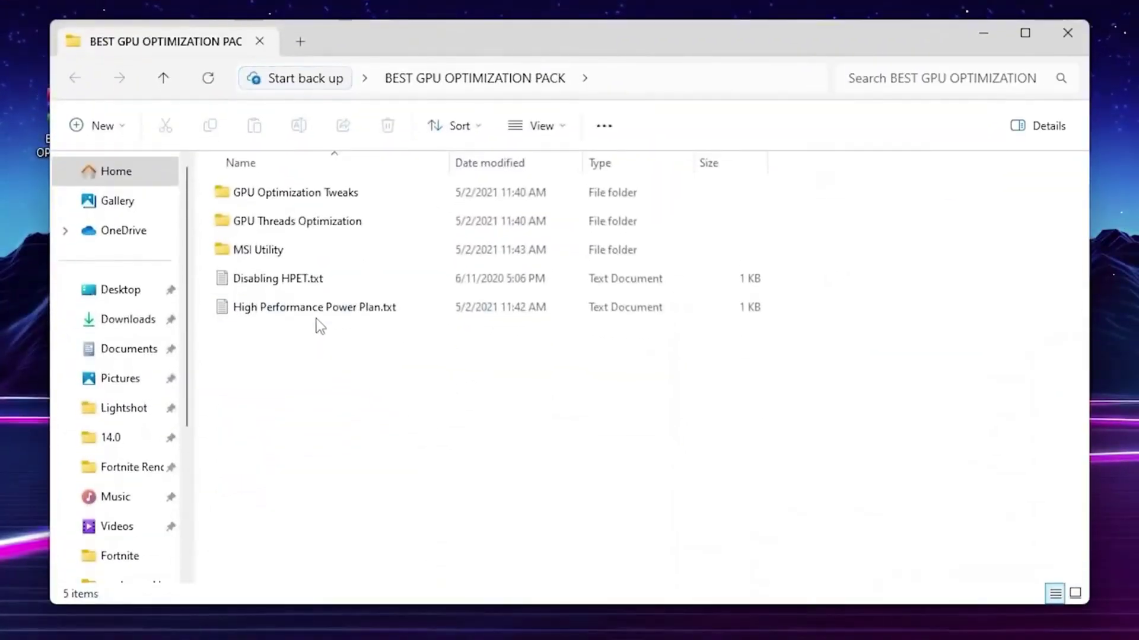
Open Disabling HPET.txt and launch Command Prompt as administrator.
double_click(303, 283)
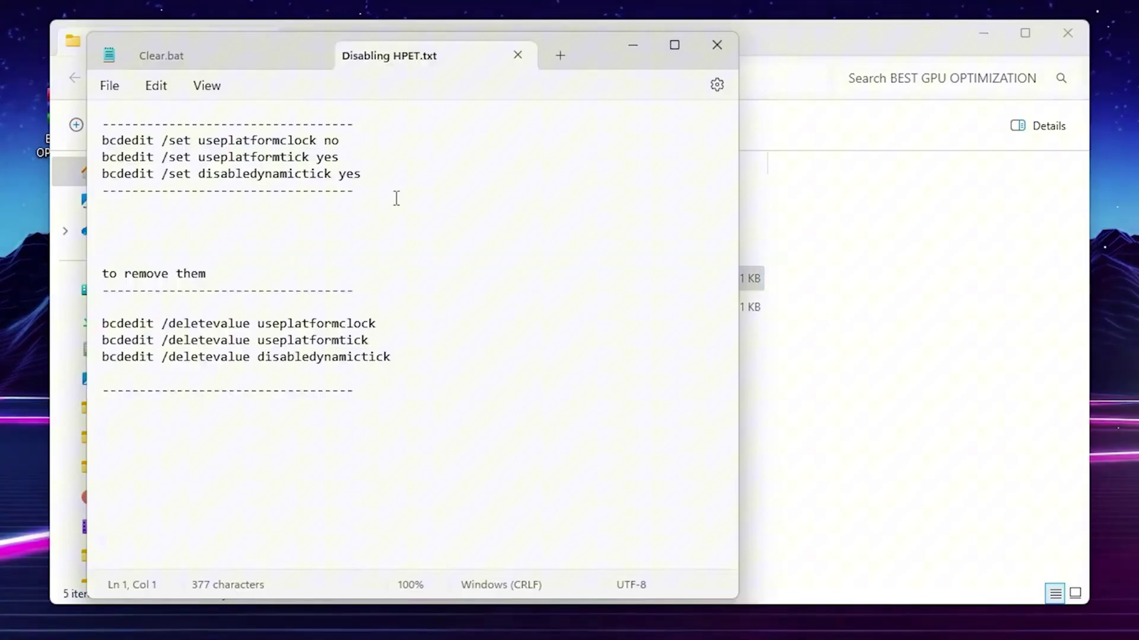
key(super)
text(CM)
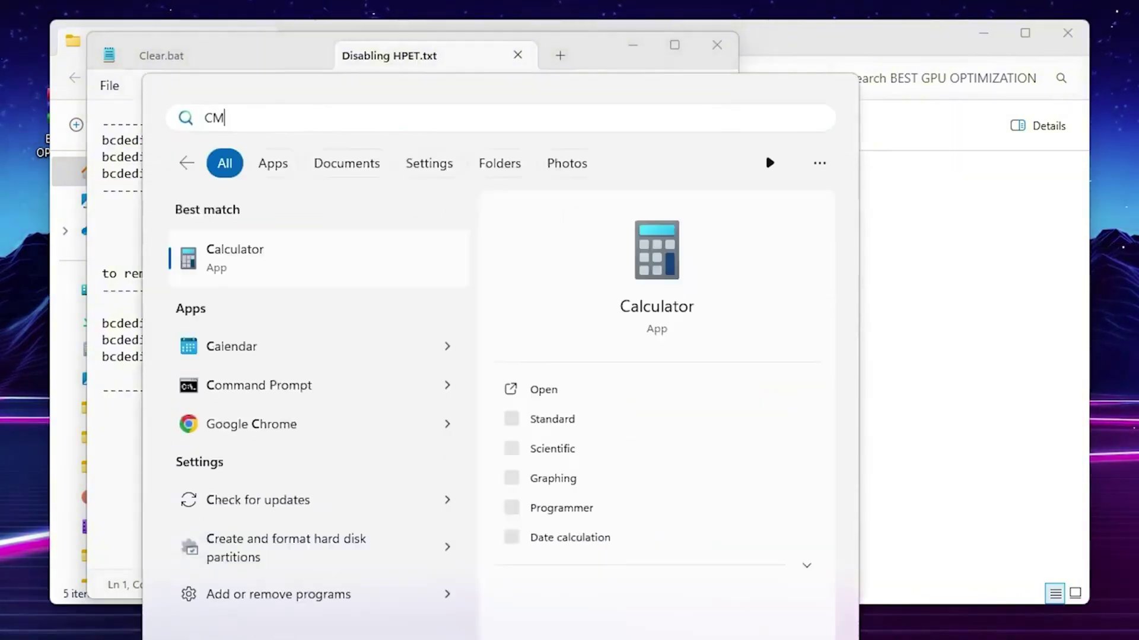
text(J)
key(BackSpace)
text(D)
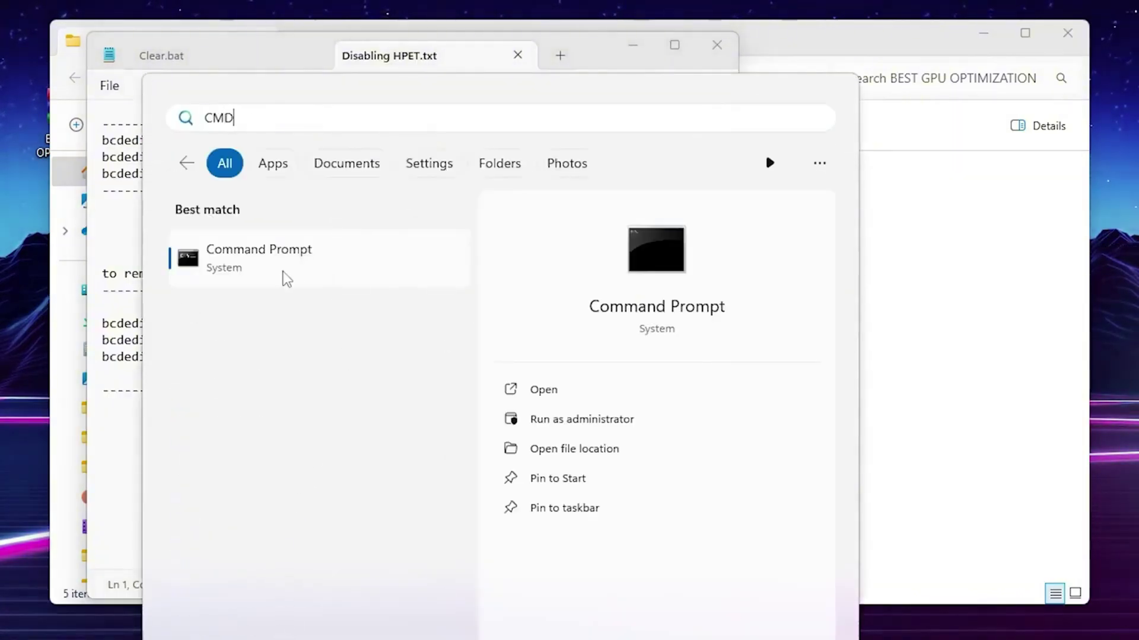
right_click(283, 261)
click(357, 279)
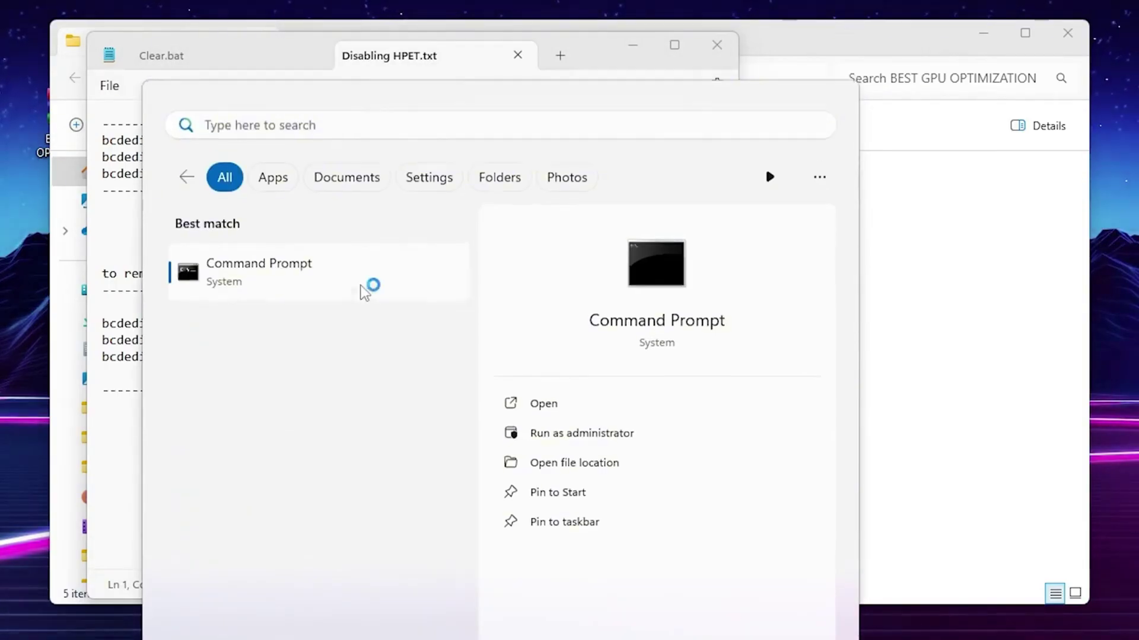
click(410, 438)
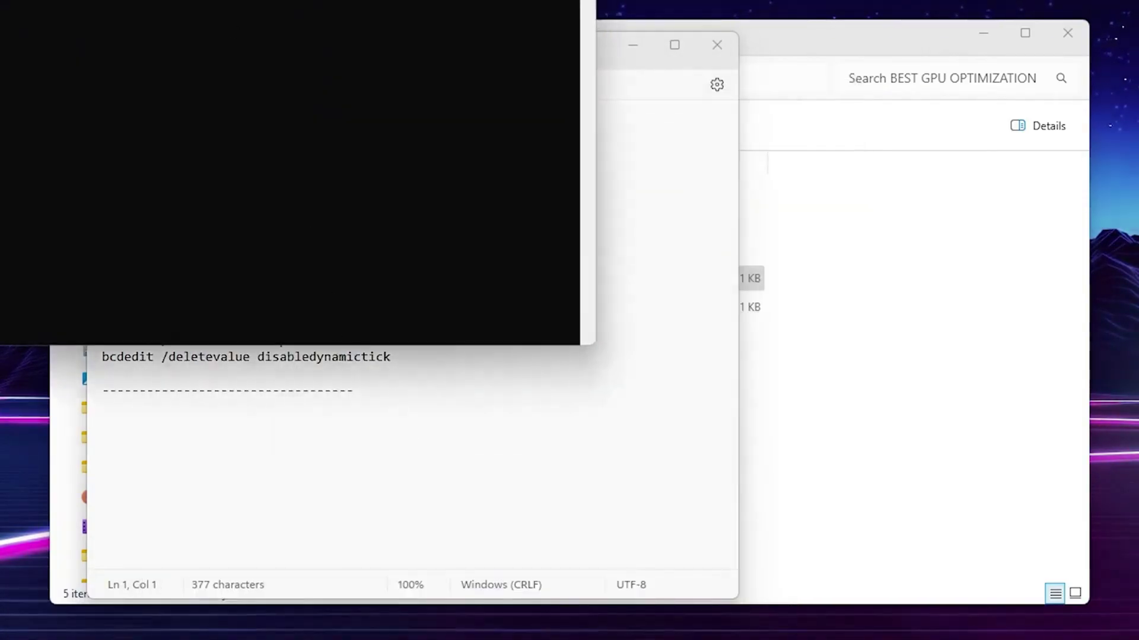
Paste and run the three bcdedit /set HPET commands, then close the prompt.
drag(65, 0, 715, 33)
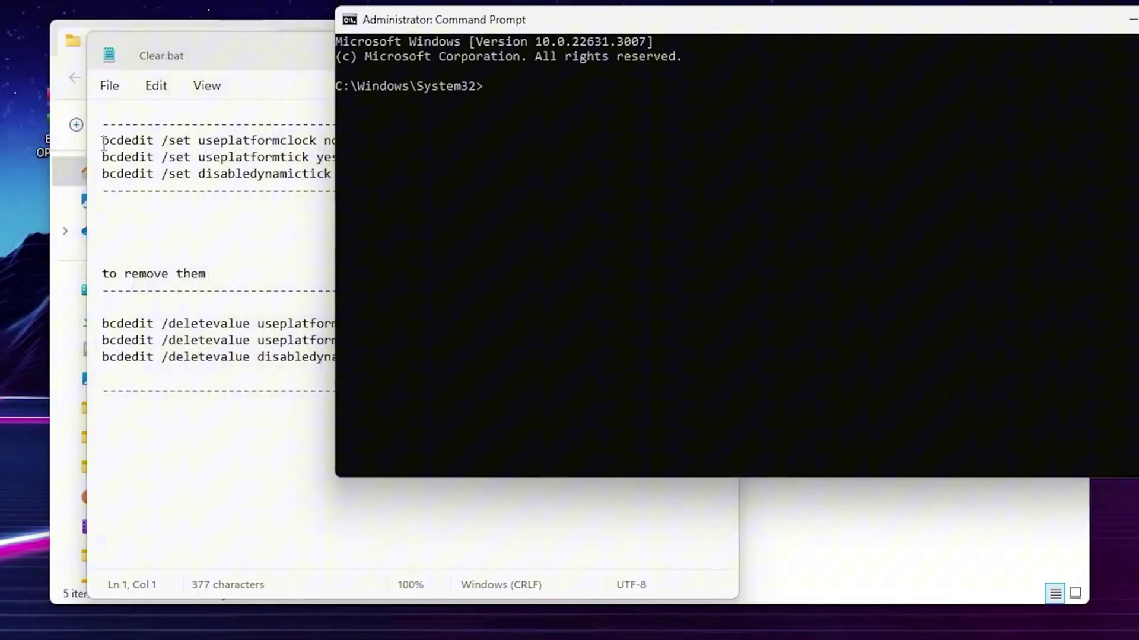
drag(104, 140, 386, 175)
click(885, 218)
right_click(967, 207)
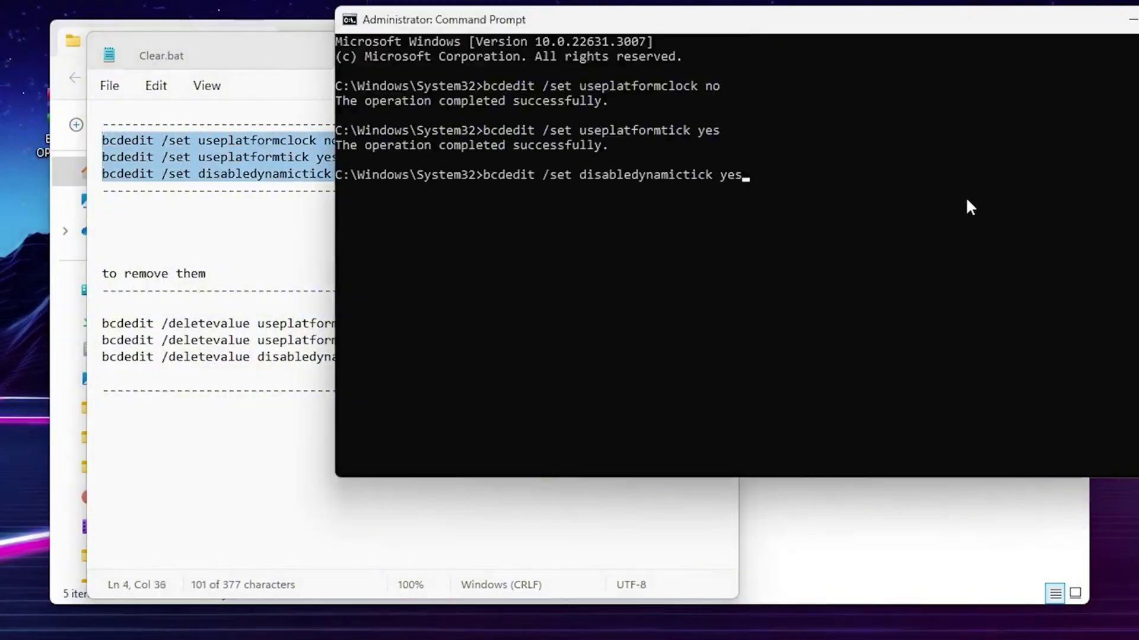
key(Return)
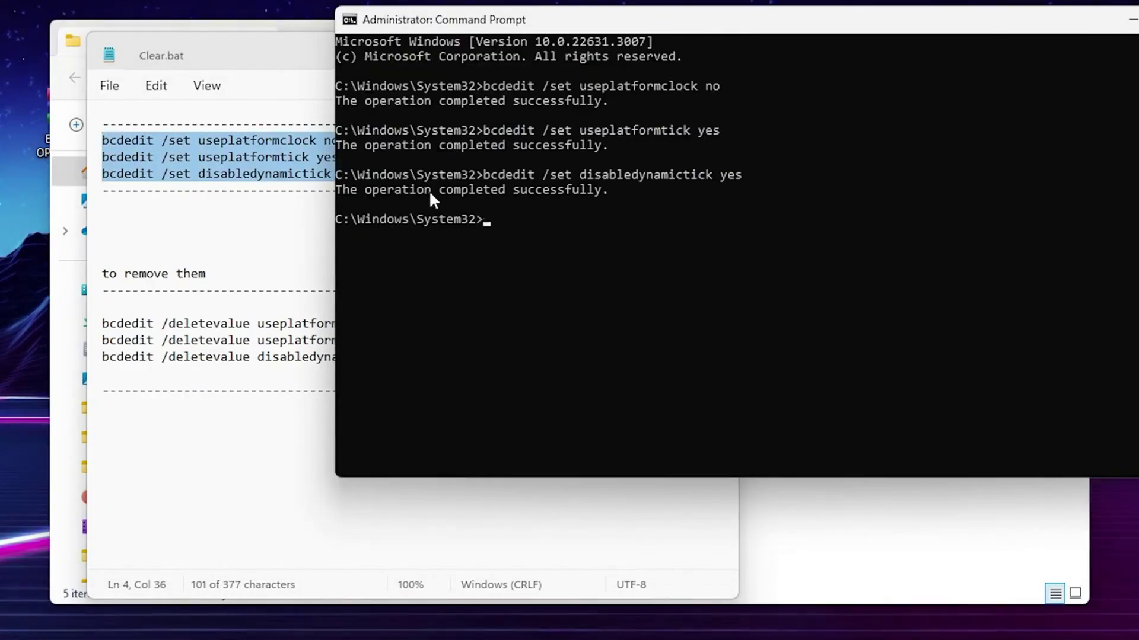
key(alt+F4)
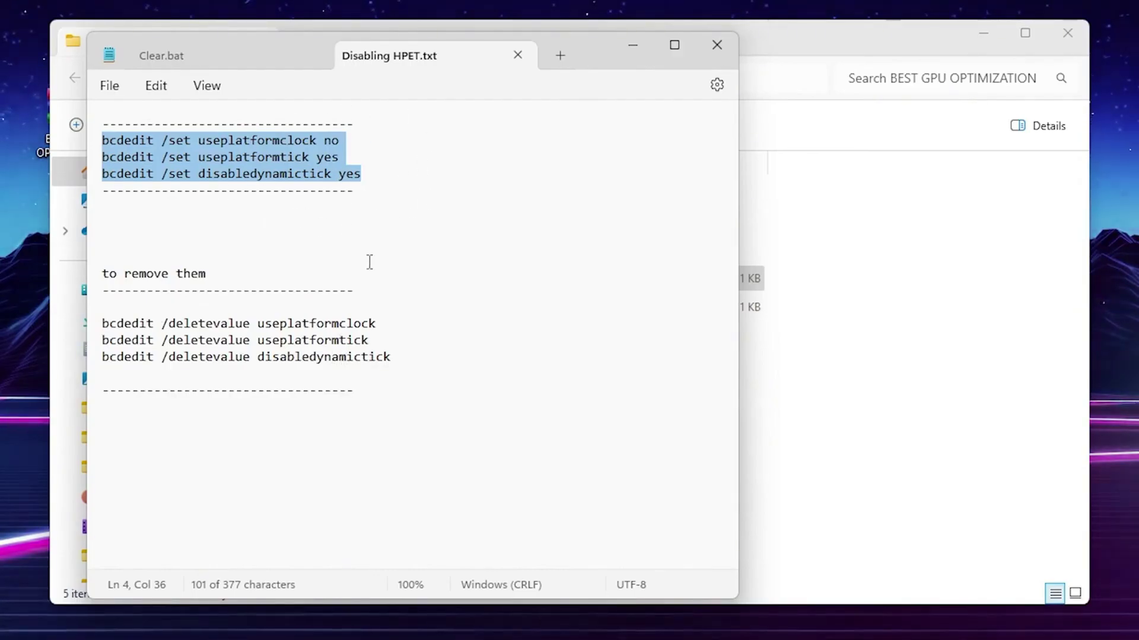
Run the powercfg duplicatescheme command from High Performance Power Plan.txt to add Ultimate Performance.
key(alt+F4)
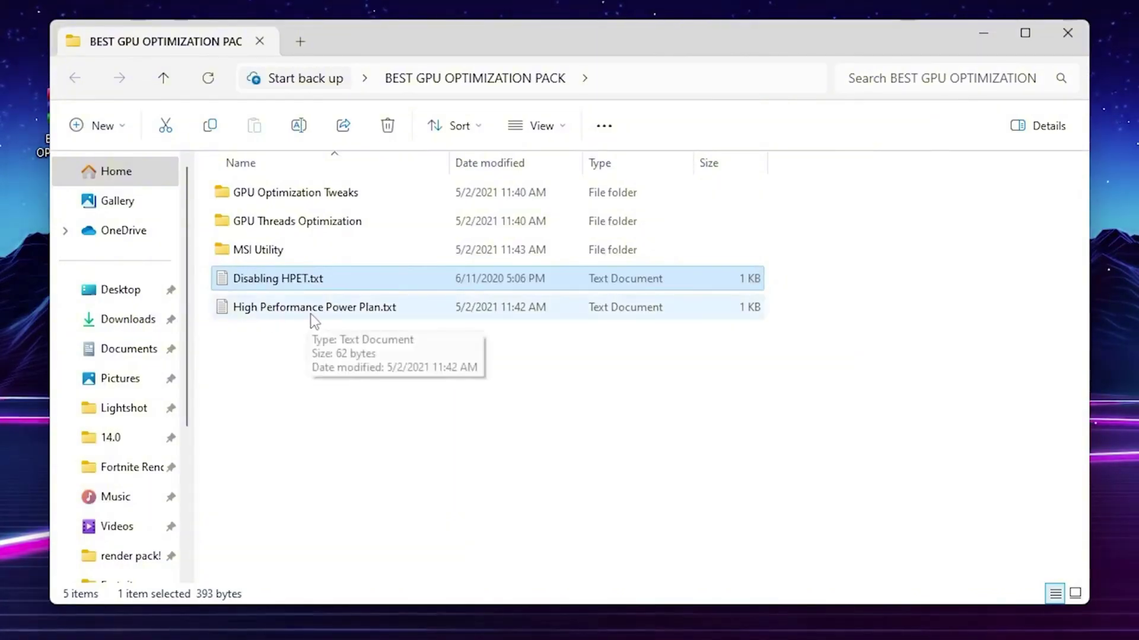
double_click(289, 312)
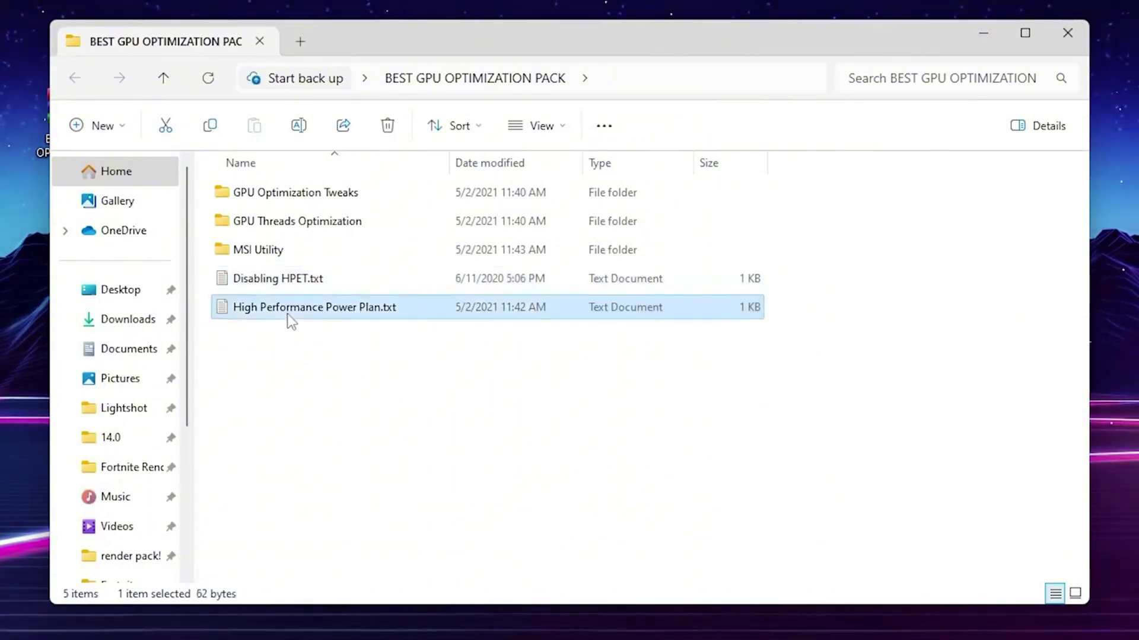
key(ctrl+a)
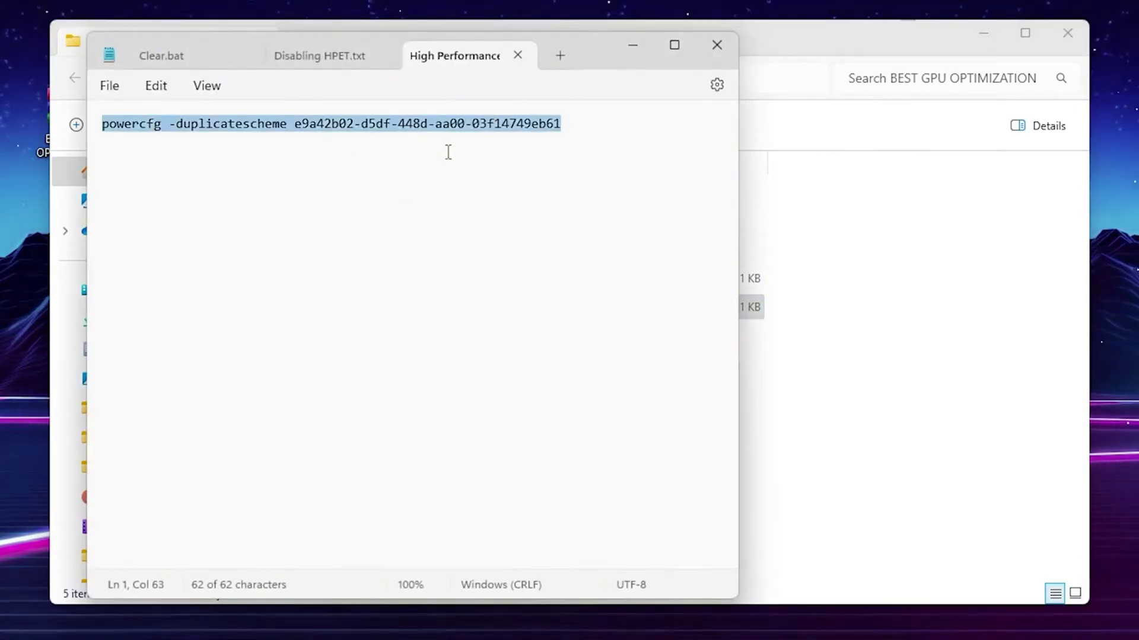
key(super)
text(C)
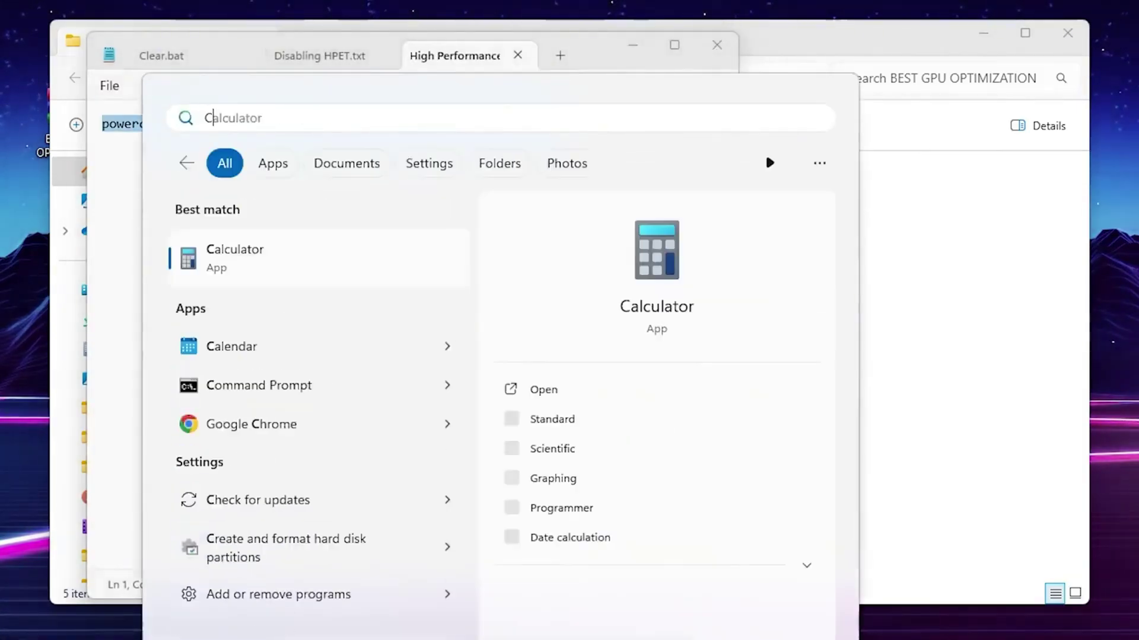
text(MD)
click(254, 251)
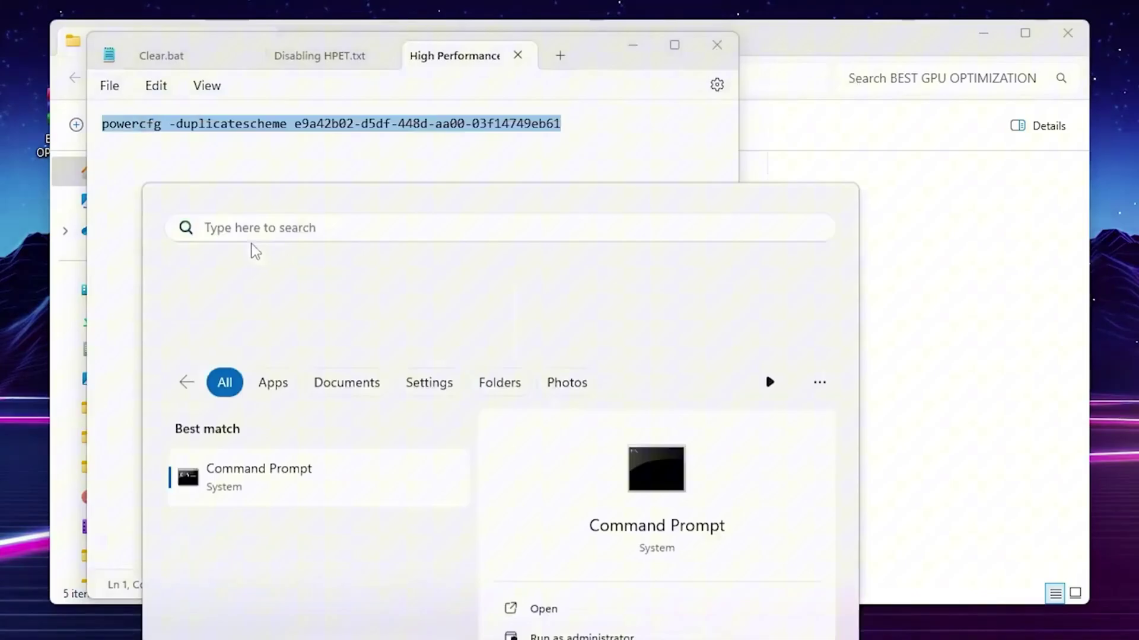
text(powercfg -duplicatescheme e9a42b02-d5df-448d-aa00-03f14749eb61)
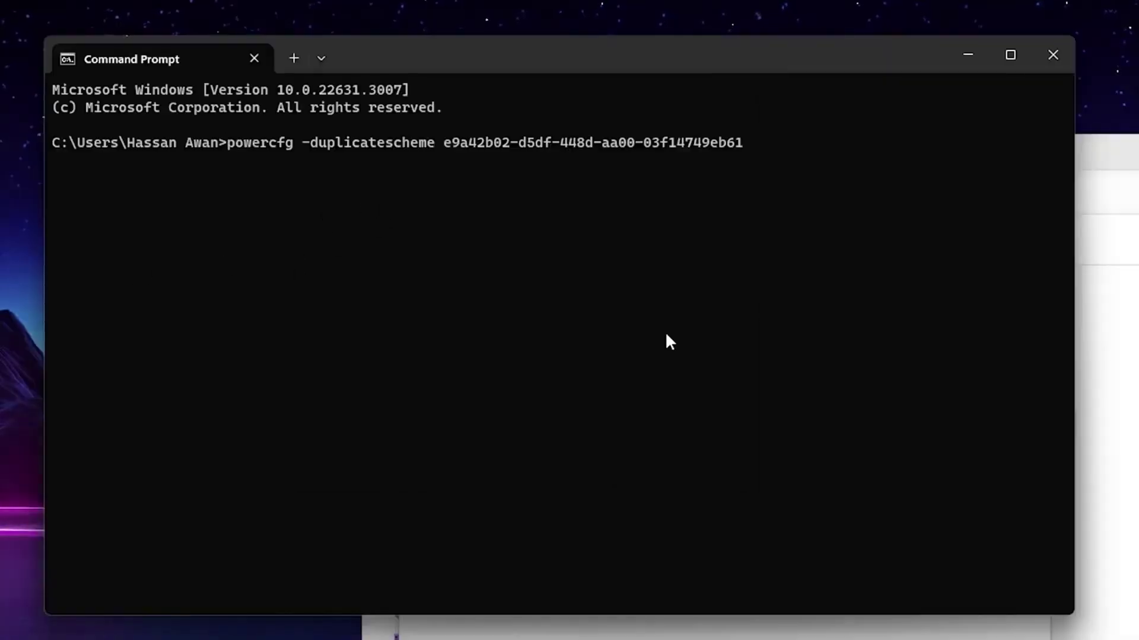
key(Return)
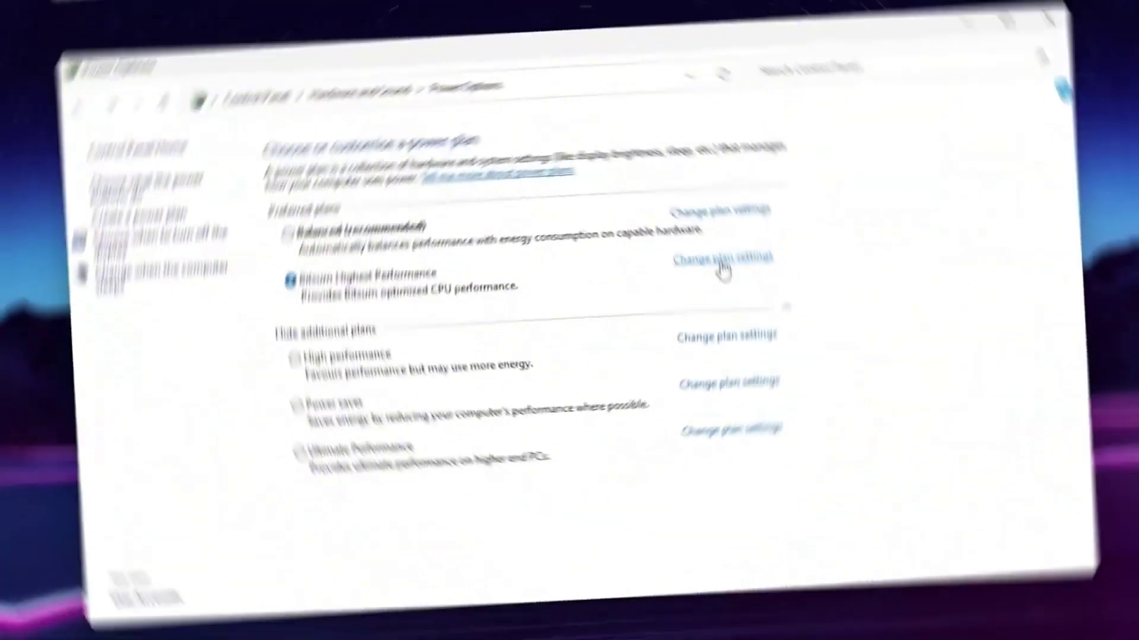
Set the Bitsum Highest Performance plan to never turn off the display.
click(725, 265)
click(507, 199)
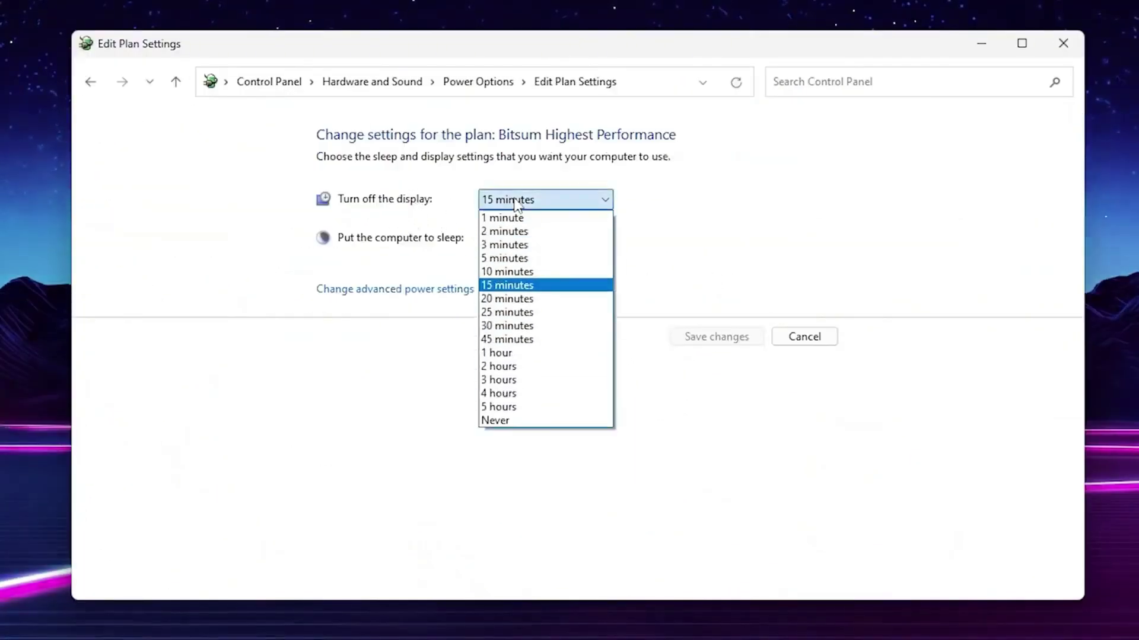
click(498, 421)
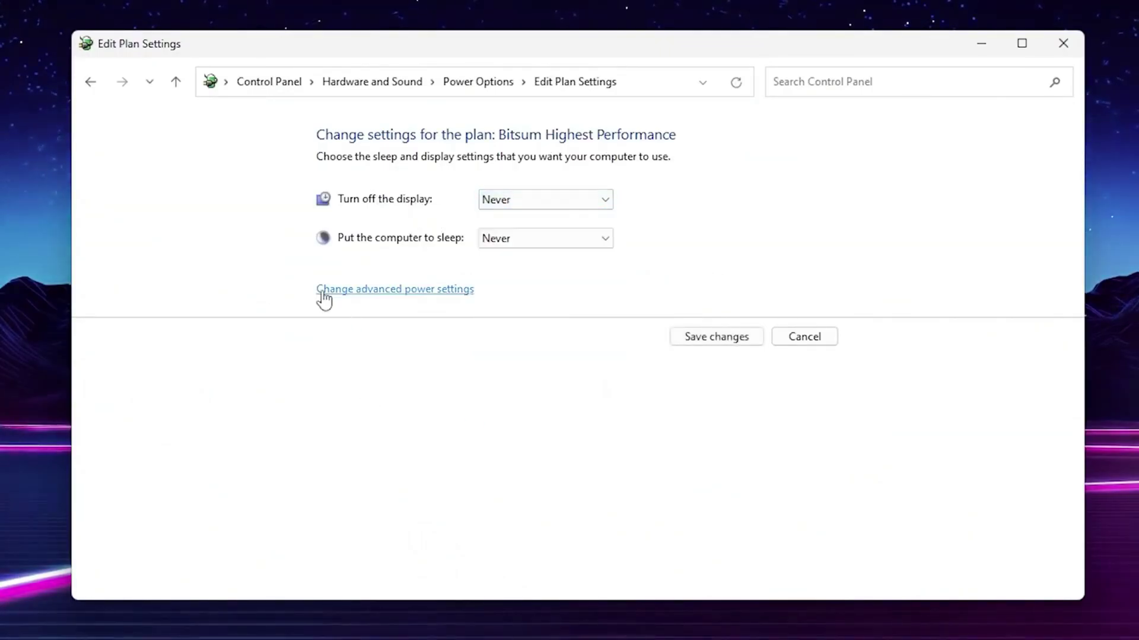
Confirm both processor states are 100% in advanced power settings, then close them.
click(428, 303)
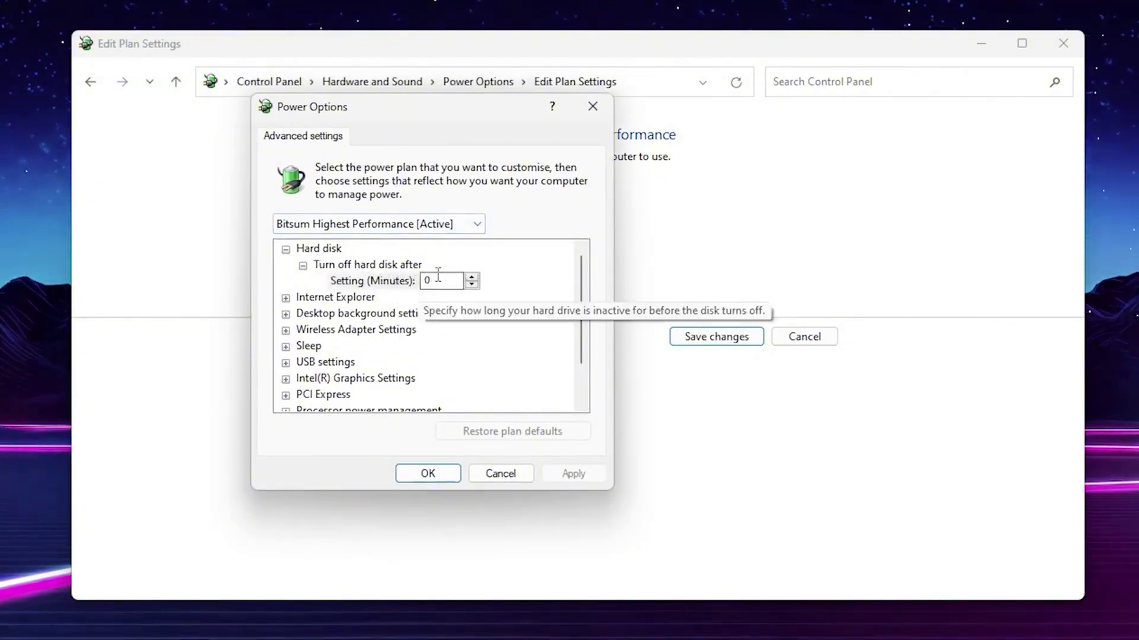
scroll(499, 329, down, 1)
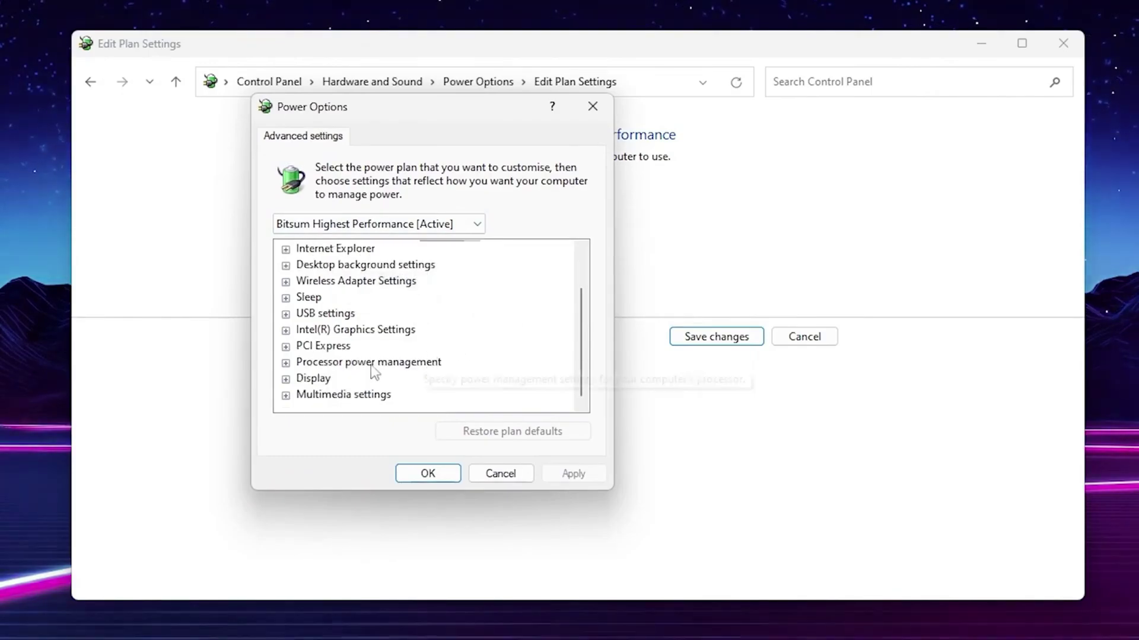
click(286, 362)
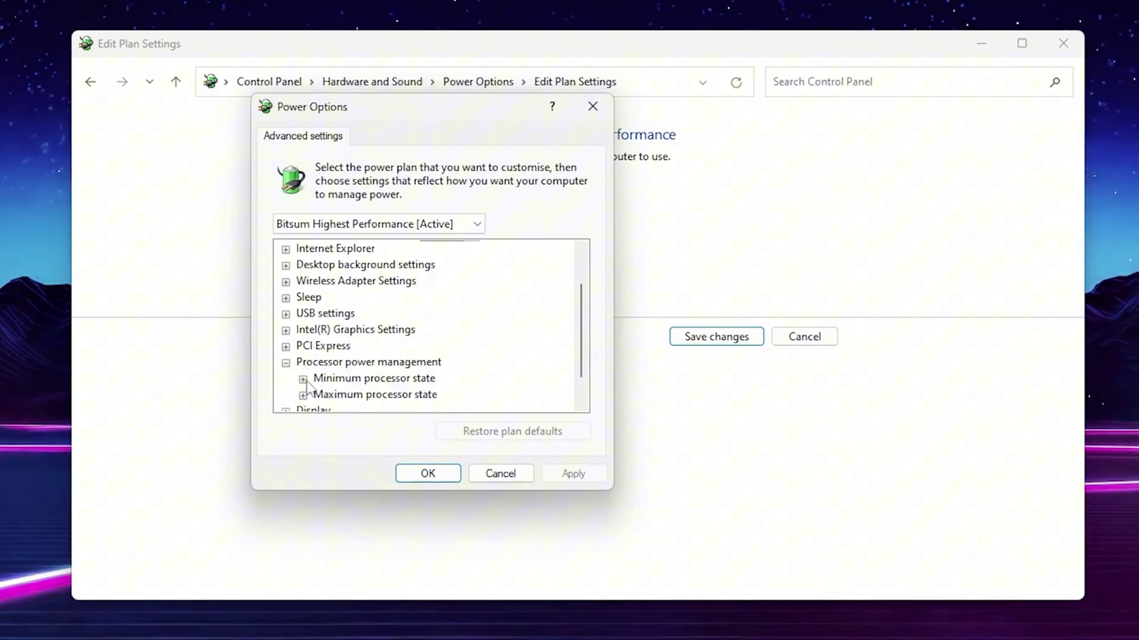
click(304, 379)
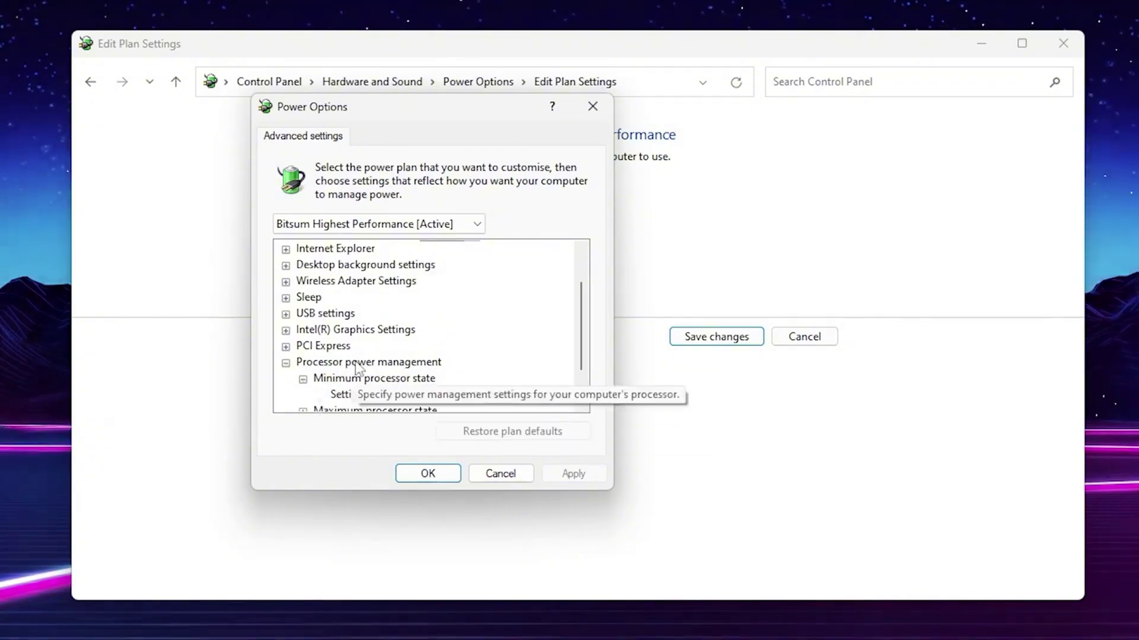
scroll(356, 369, down, 1)
click(303, 363)
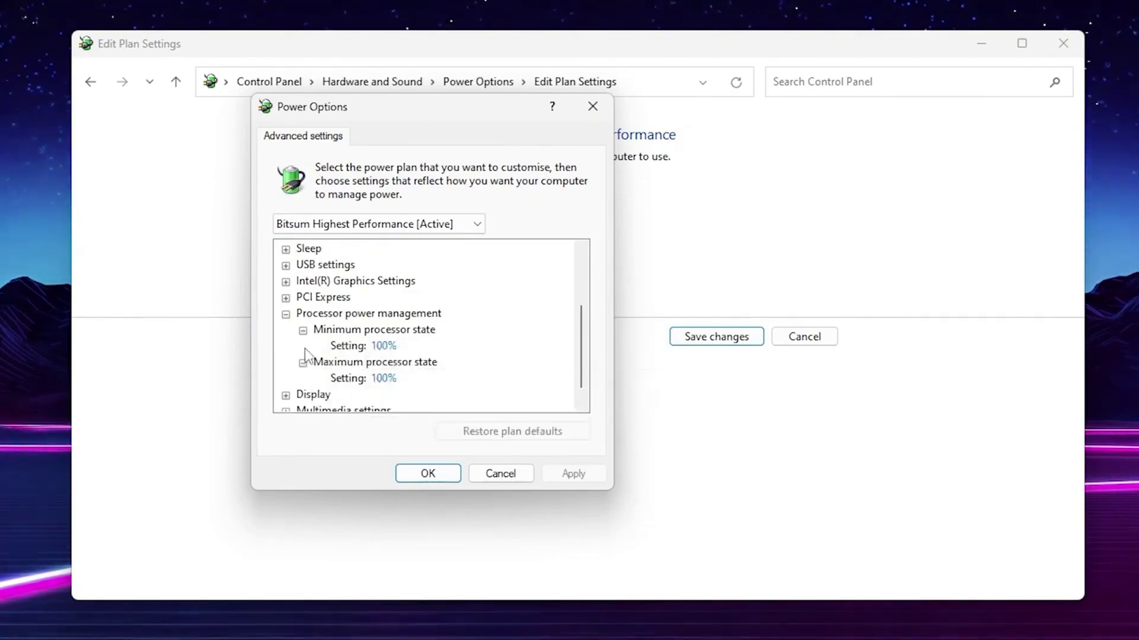
click(430, 477)
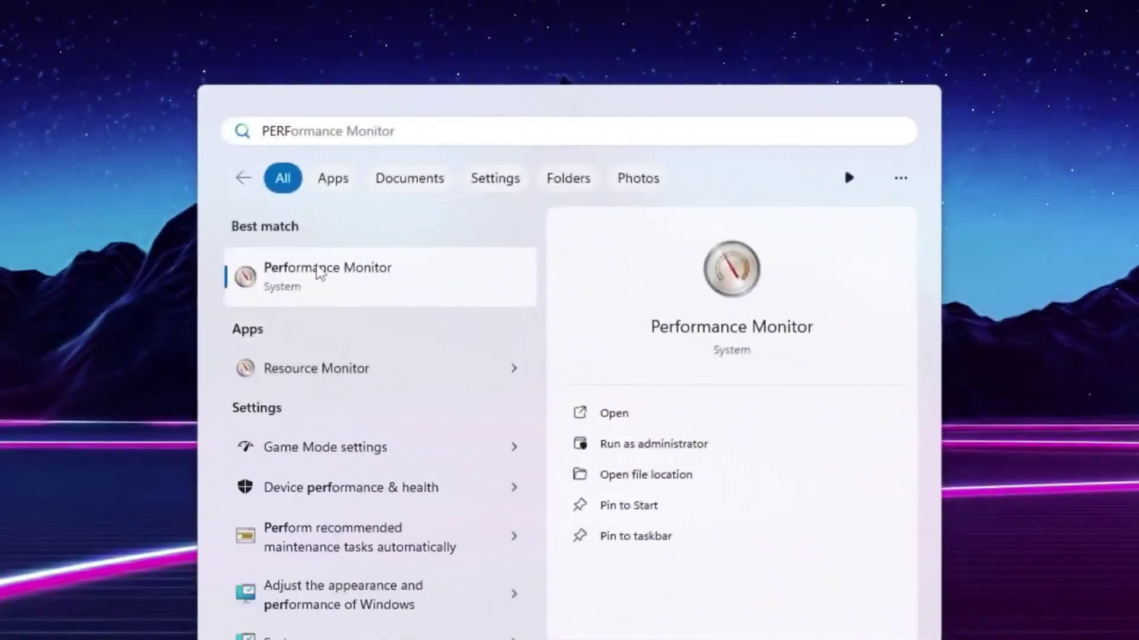
Launch Performance Monitor, show the User Defined data collector sets, and right-click the set list.
click(624, 443)
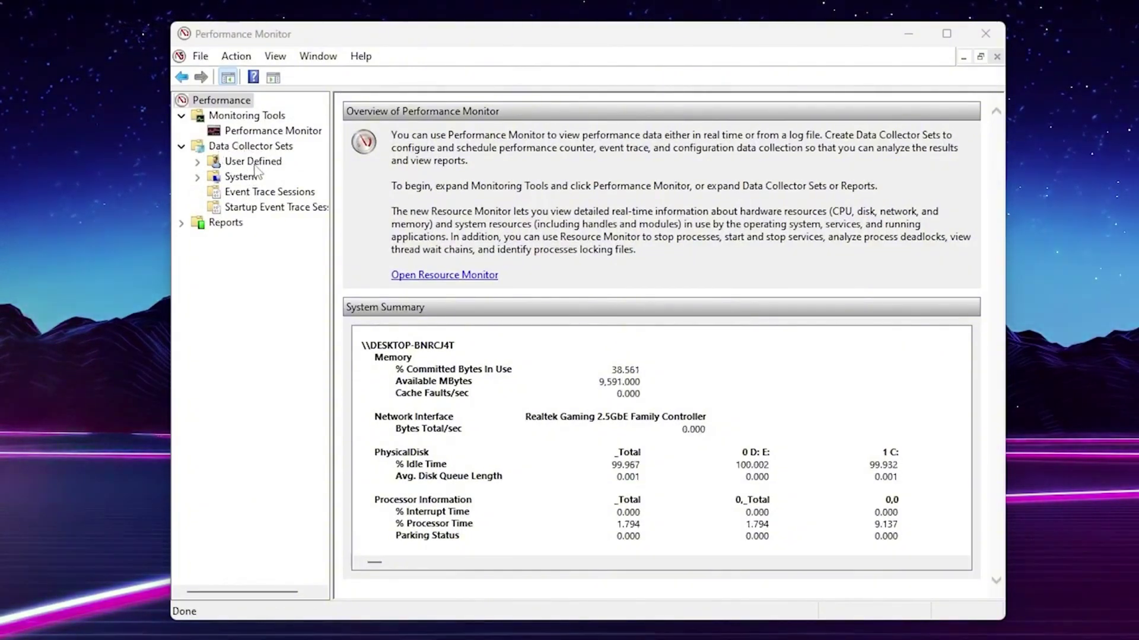
click(252, 166)
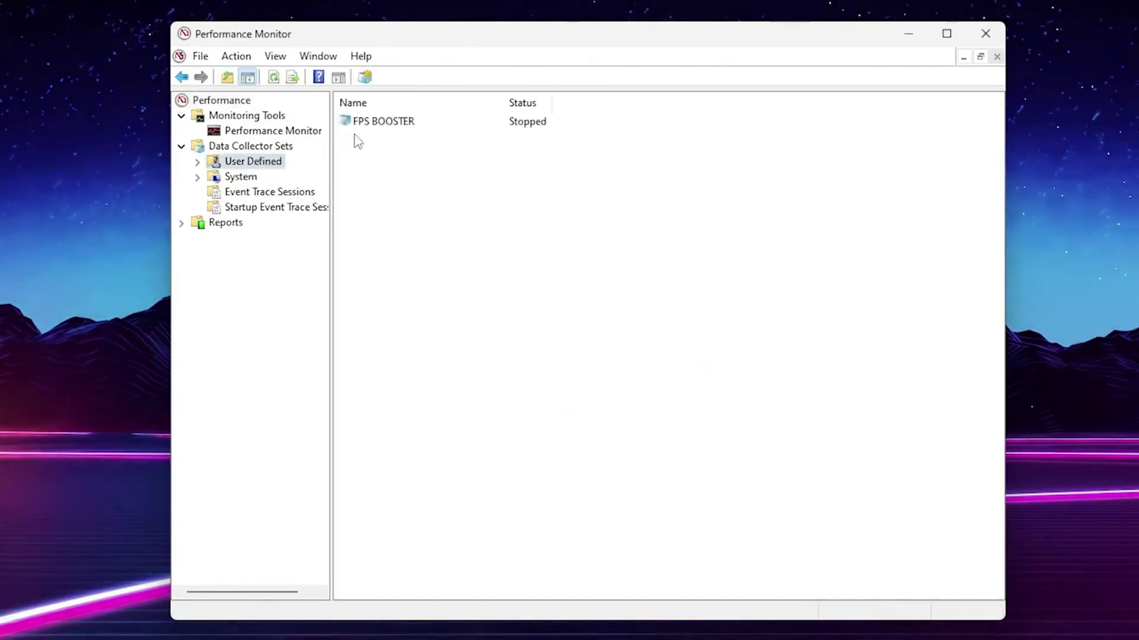
right_click(400, 164)
mouse_move(445, 169)
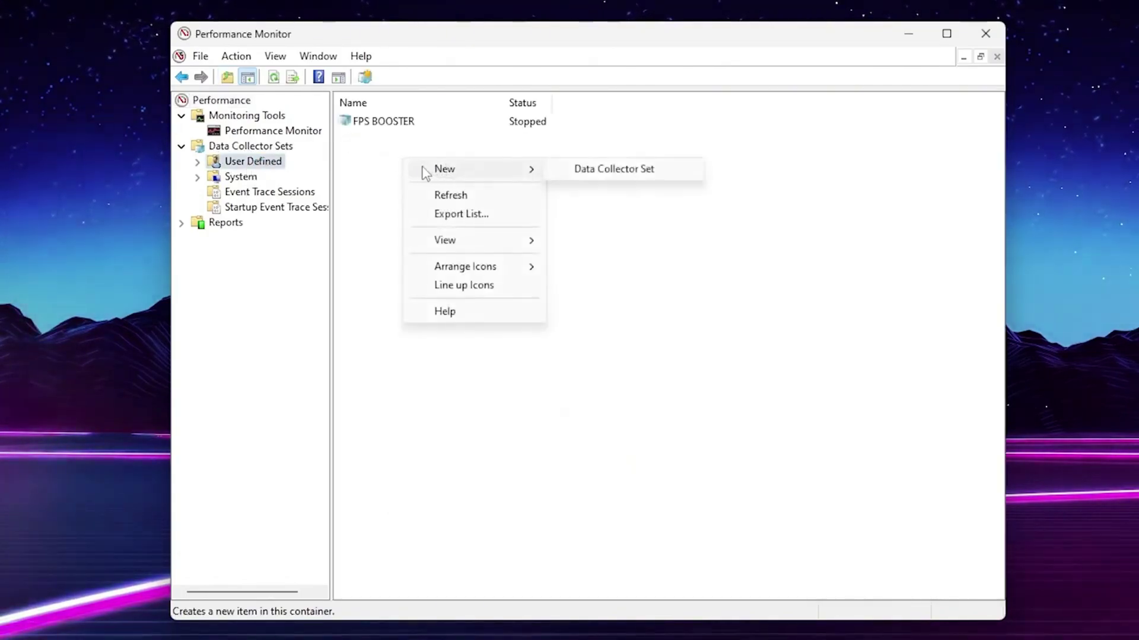
Start a new LOW GPU USAGE FIX collector set, created manually (Advanced), logging performance counters.
click(601, 177)
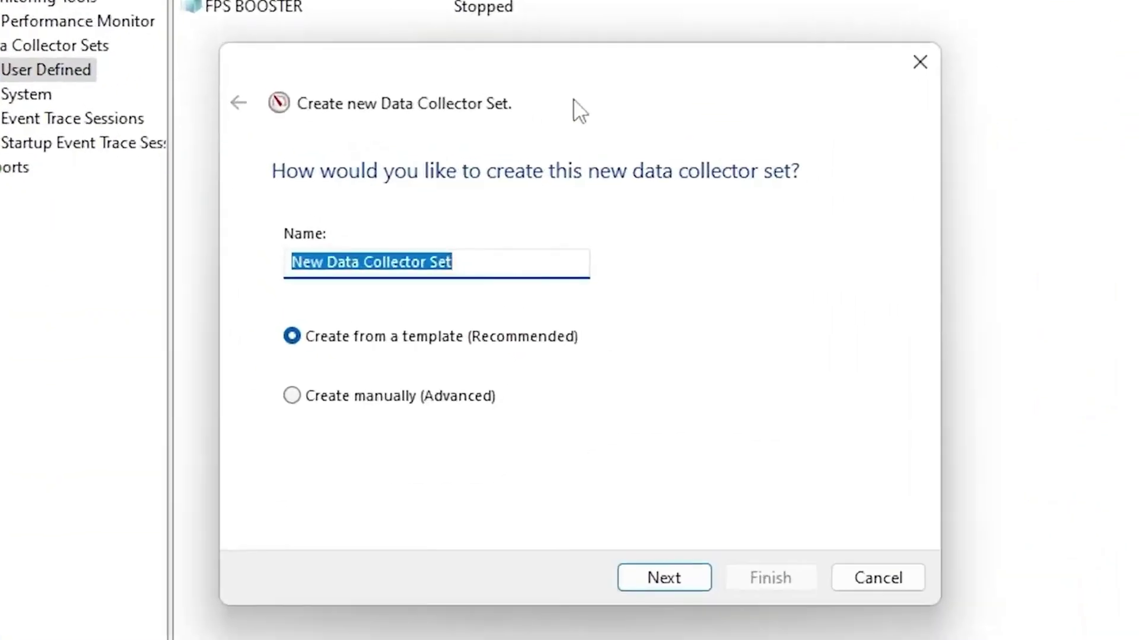
text(LOW GPU USA)
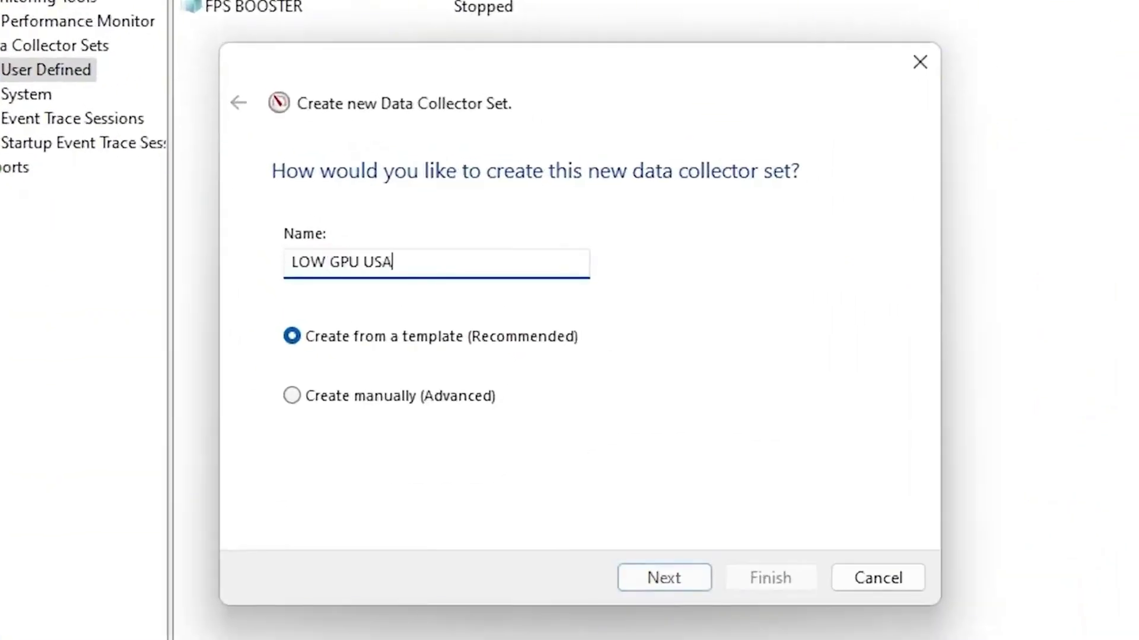
text(GE FIX)
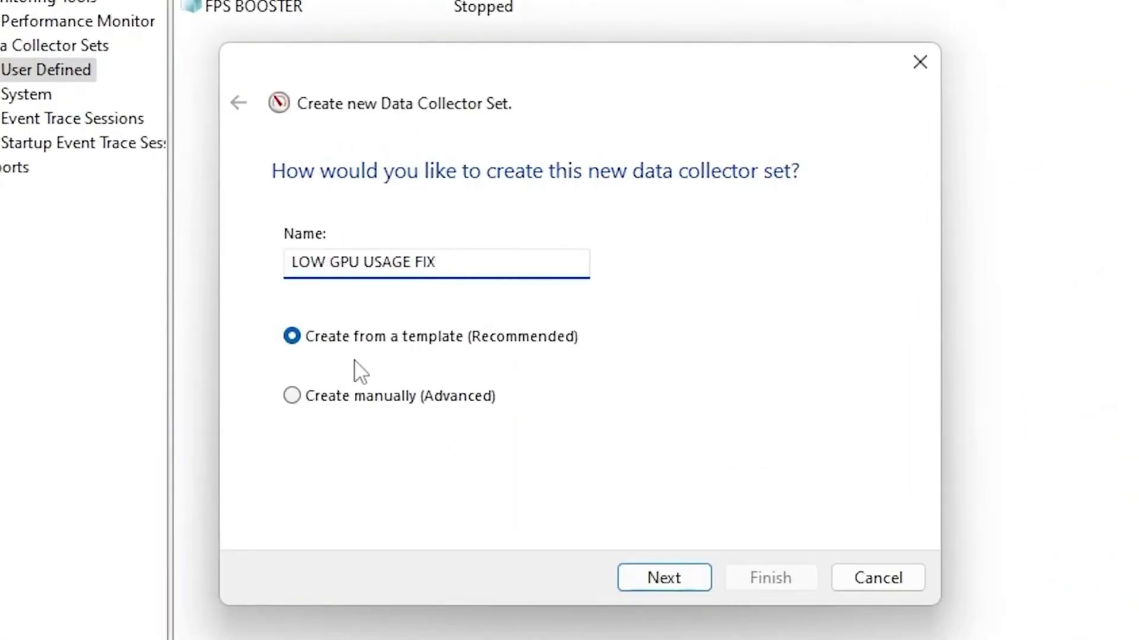
click(365, 405)
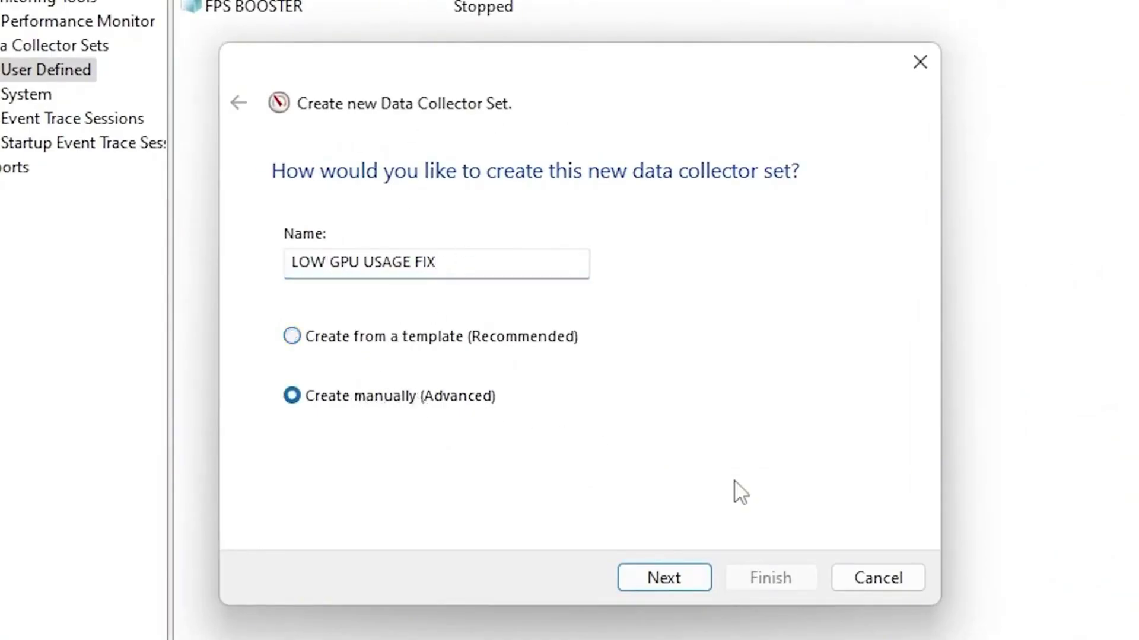
click(668, 583)
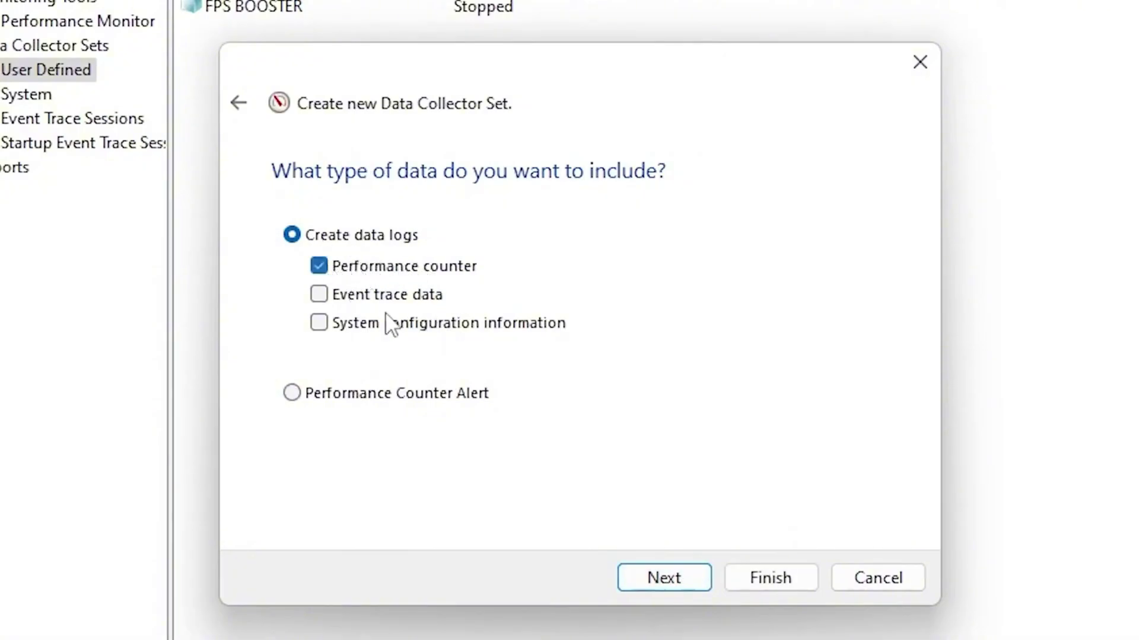
click(691, 575)
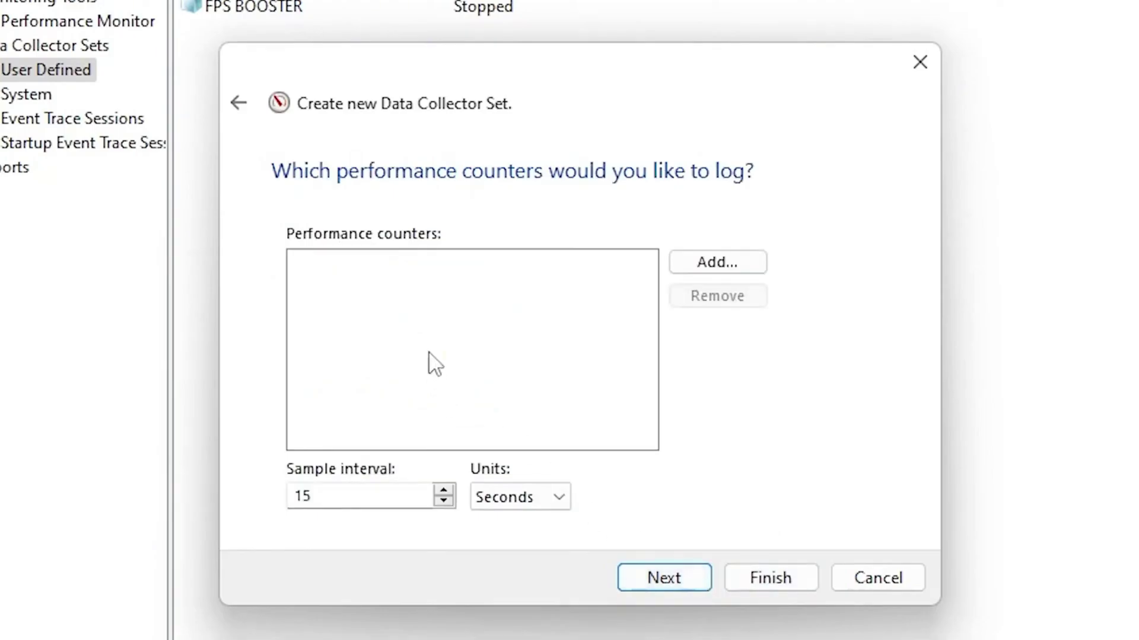
Add the Processor instance 15 and Process _Total counters to LOW GPU USAGE FIX and confirm.
click(735, 262)
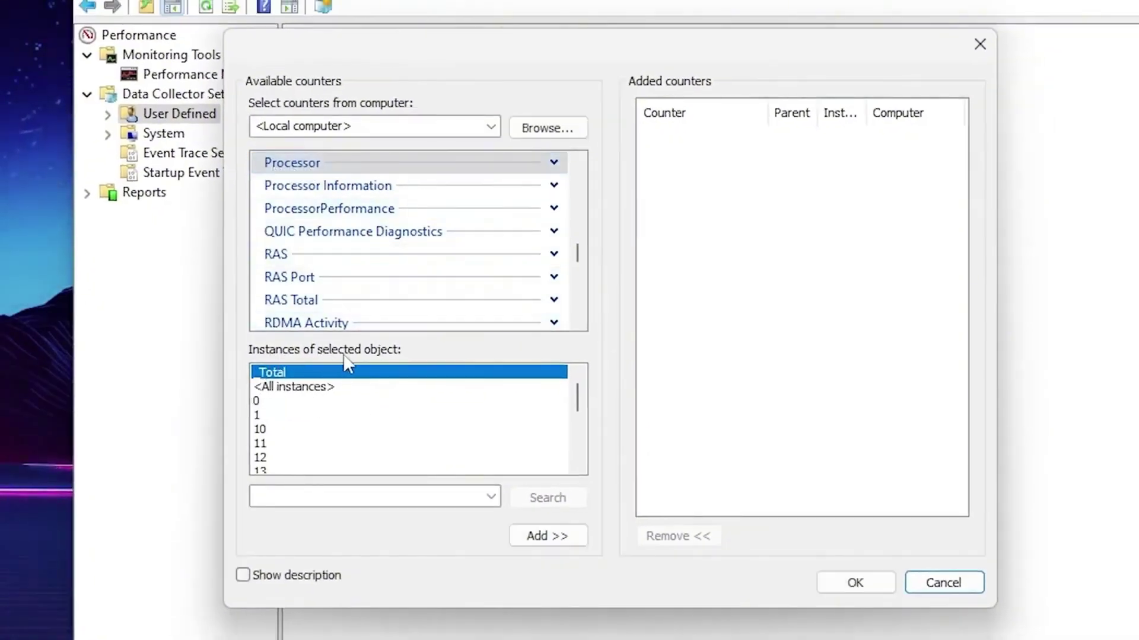
scroll(397, 423, down, 2)
scroll(398, 424, down, 1)
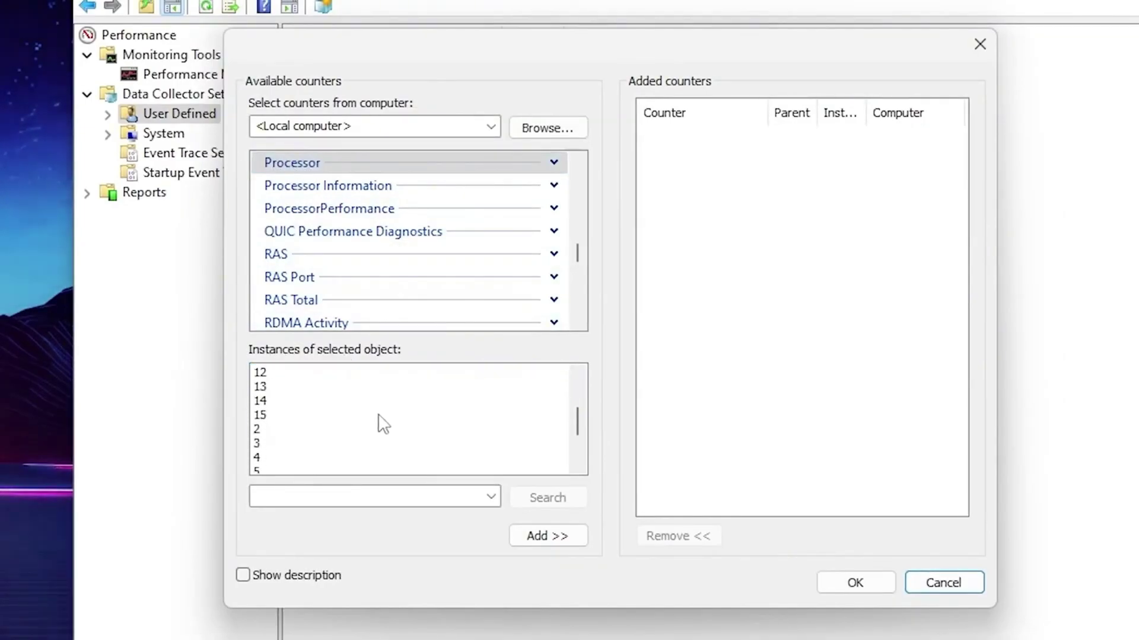
click(284, 418)
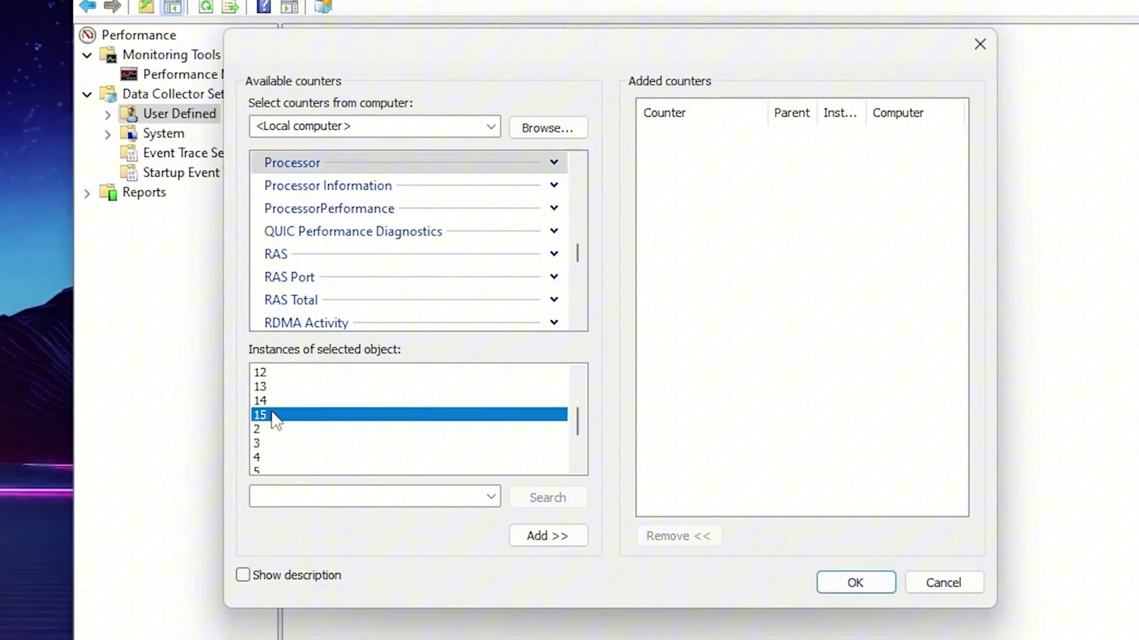
click(546, 539)
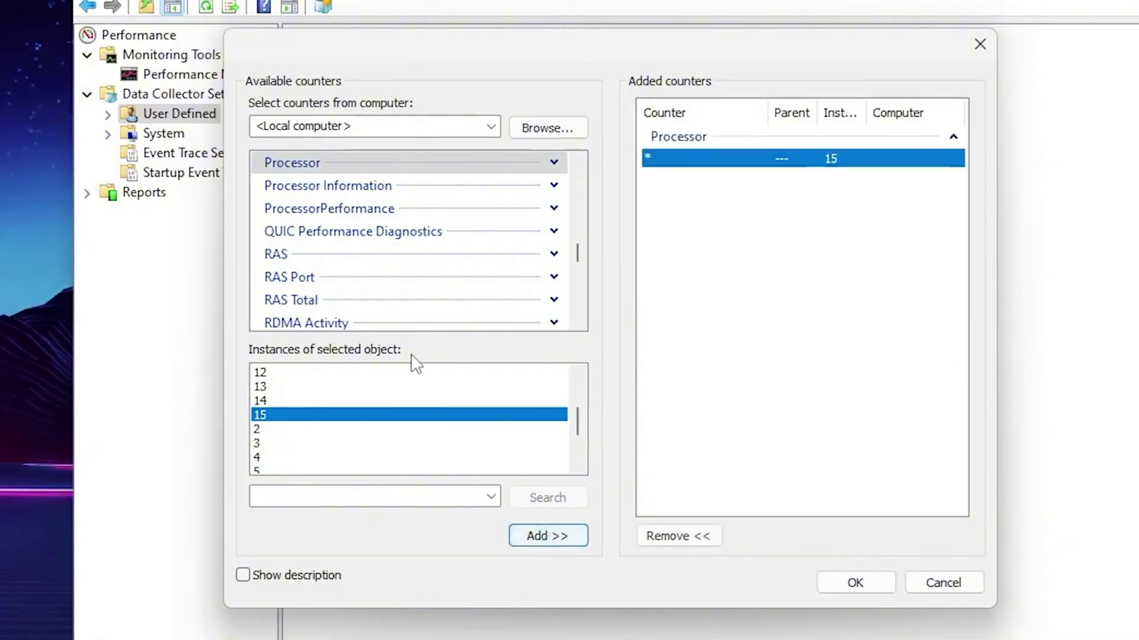
scroll(363, 289, up, 2)
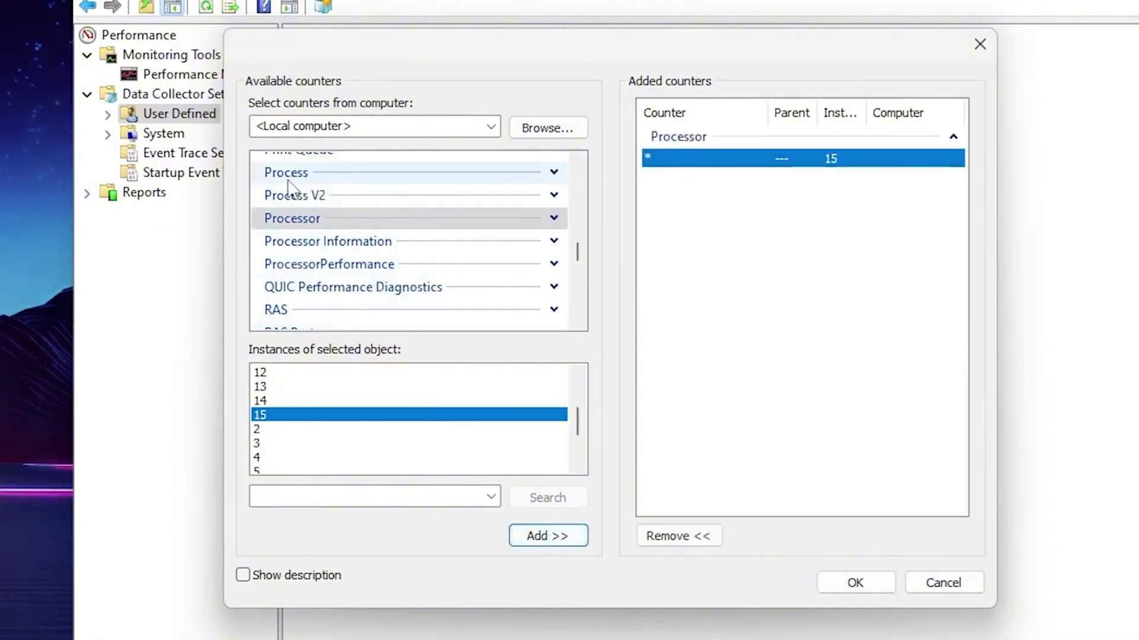
click(332, 178)
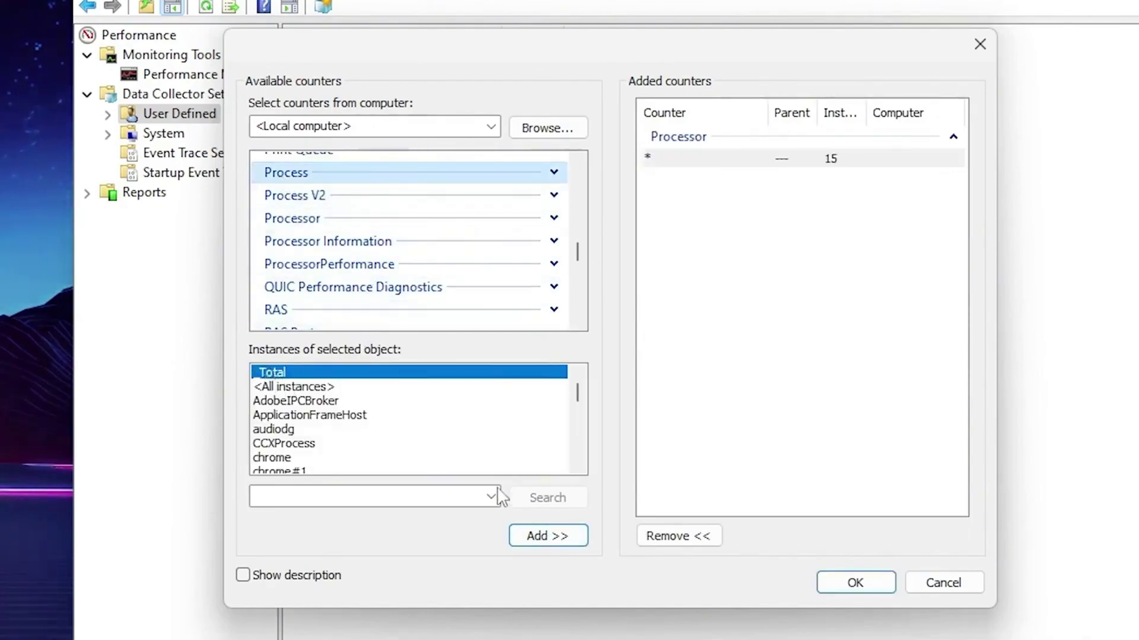
click(546, 533)
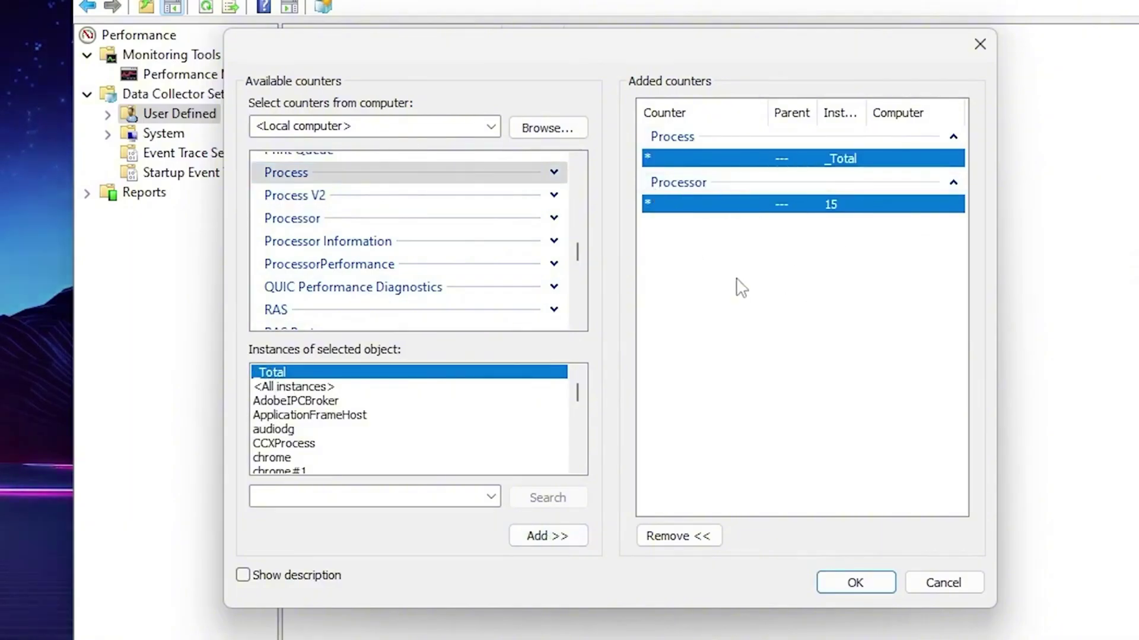
click(859, 580)
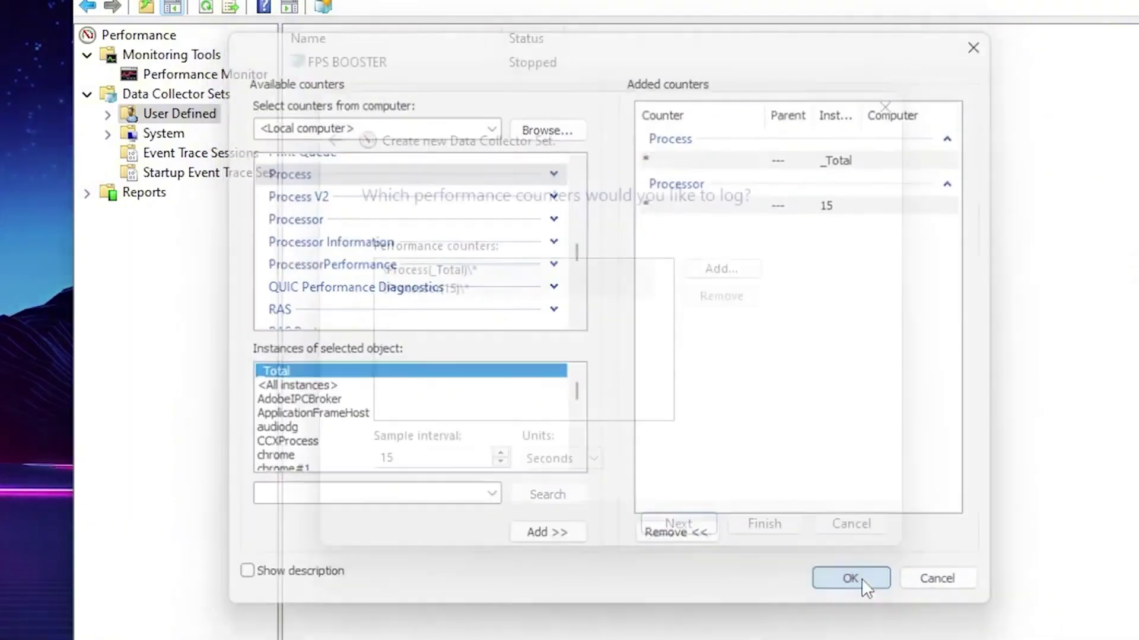